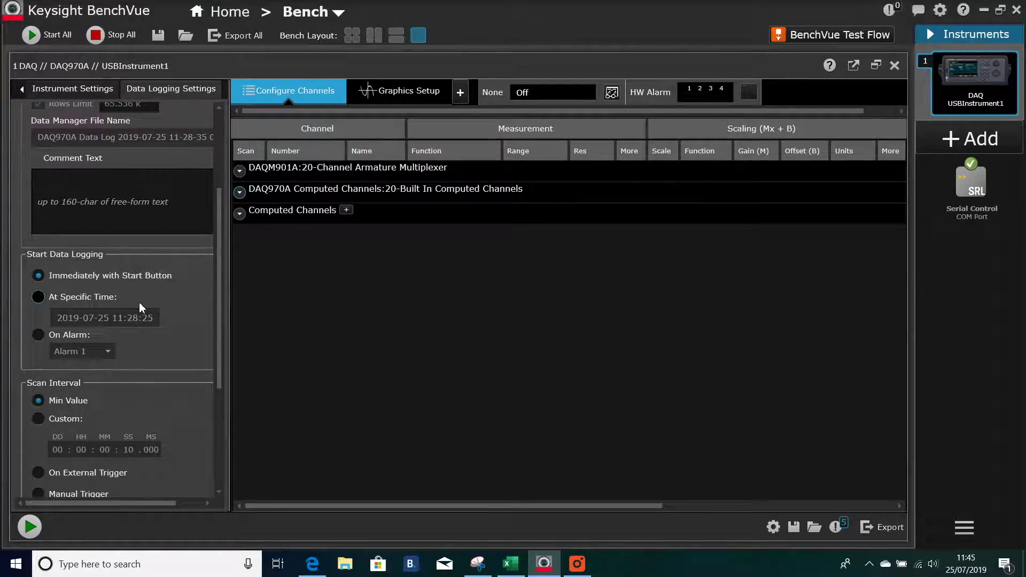
# Review the alarm and specific-time start options, then set logging to start immediately
pyautogui.scroll(3, 154, 289)
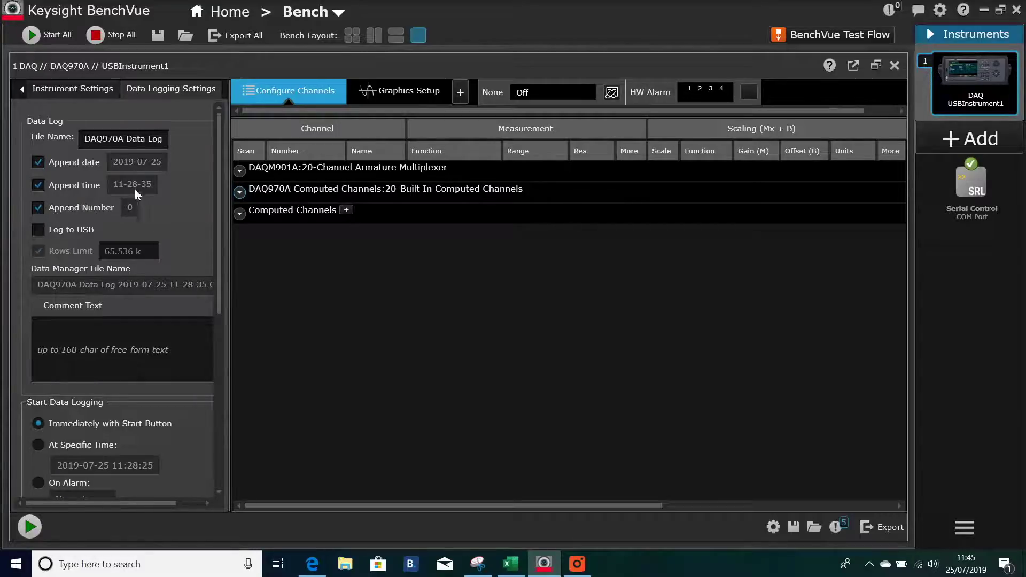
pyautogui.scroll(-1, 146, 207)
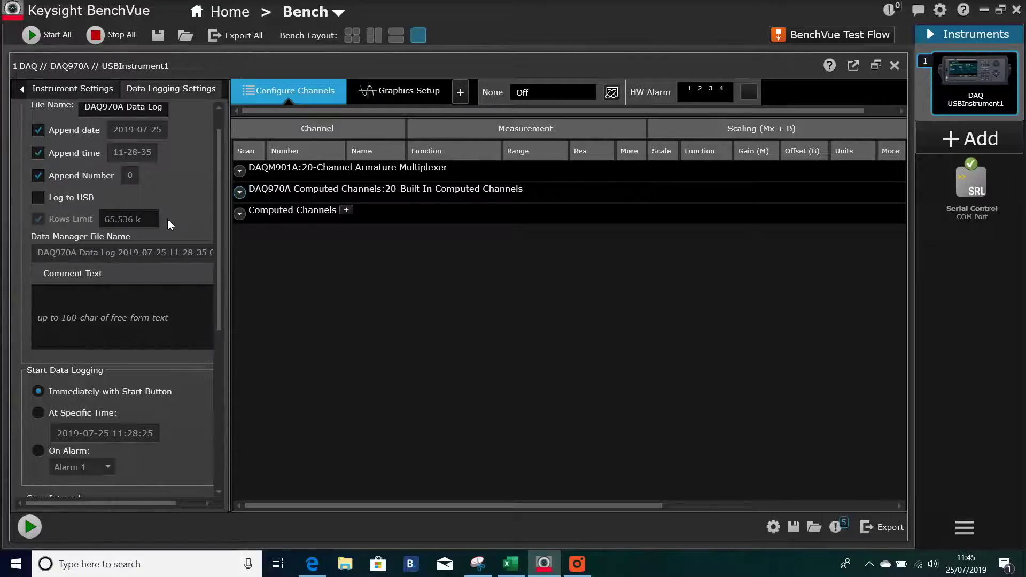
pyautogui.scroll(-4, 165, 220)
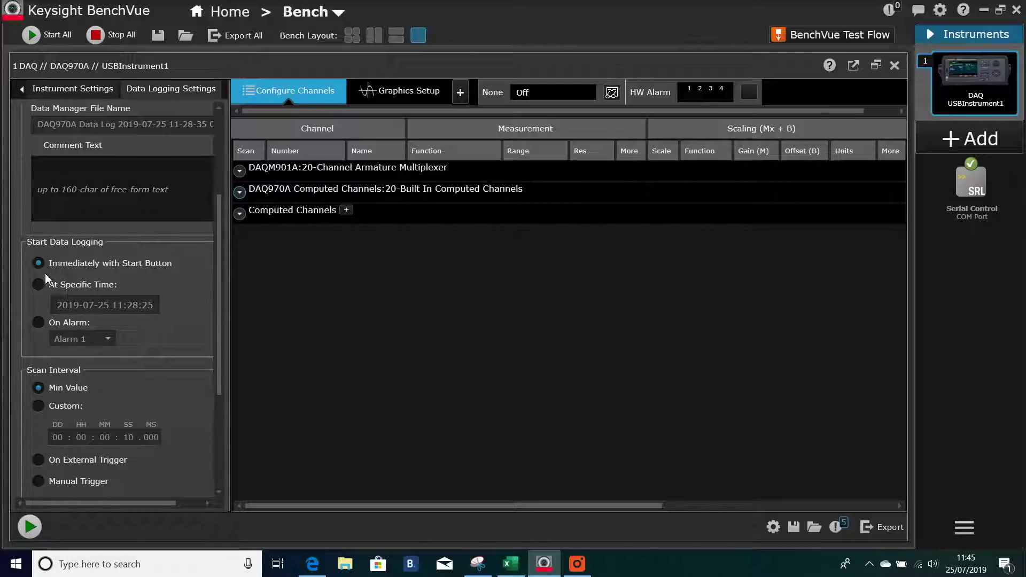
pyautogui.scroll(-1, 124, 274)
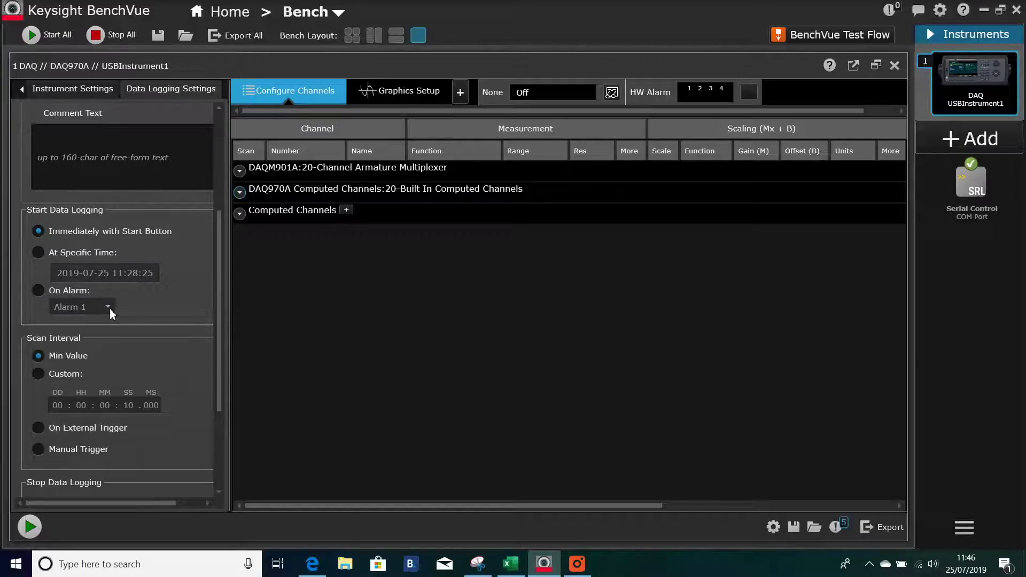
pyautogui.click(39, 290)
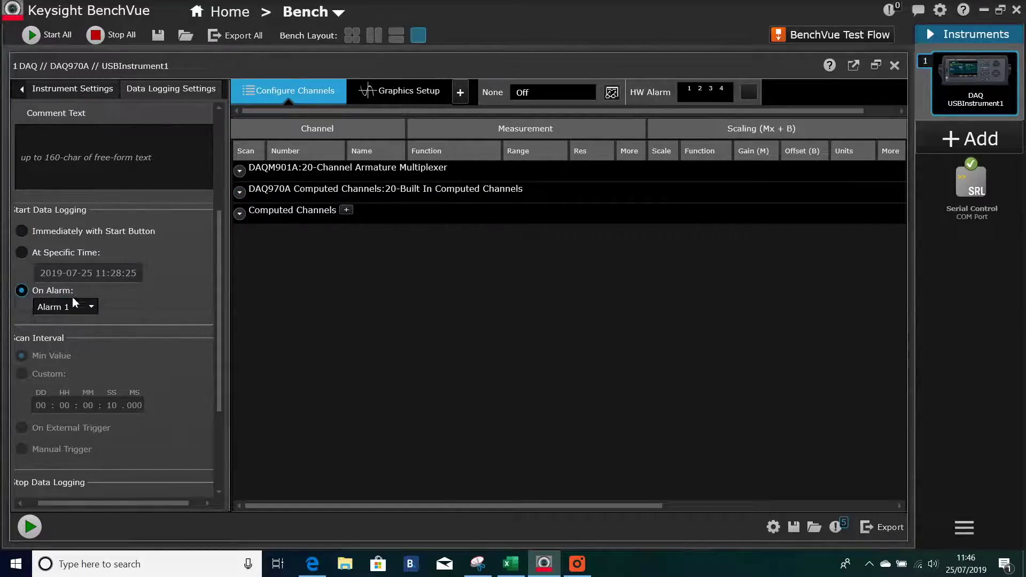
pyautogui.click(91, 306)
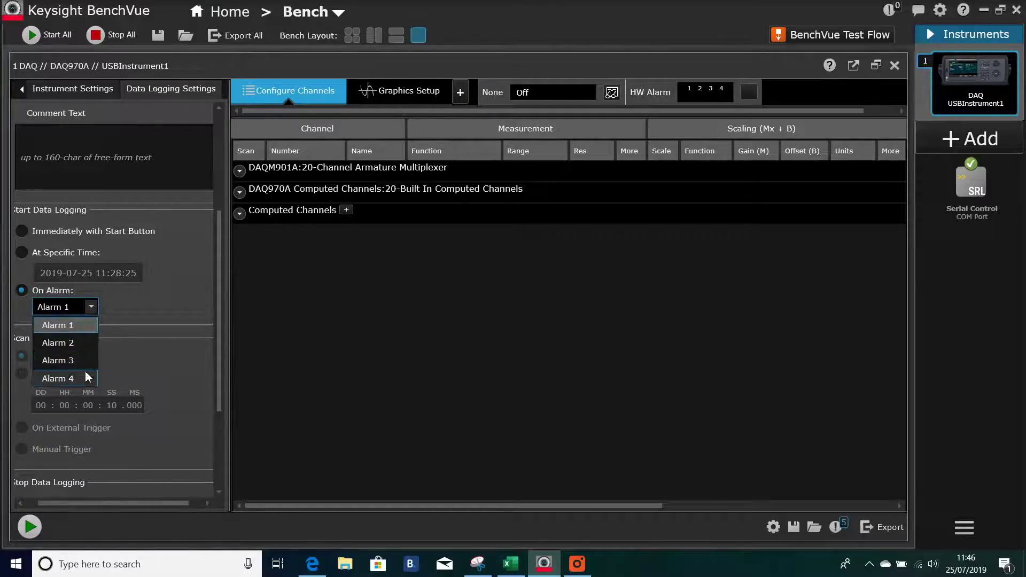
pyautogui.click(22, 259)
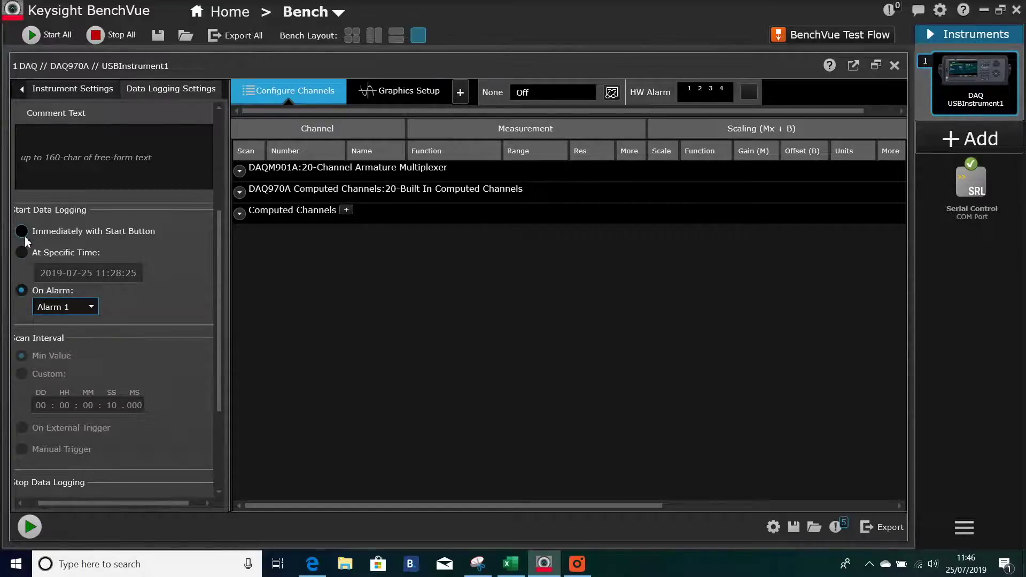
pyautogui.click(22, 253)
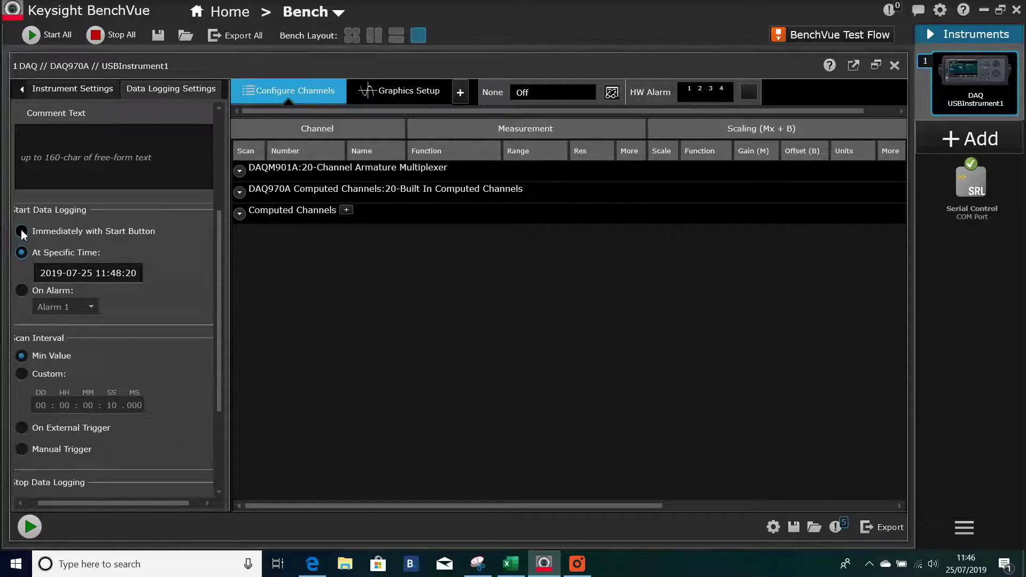
pyautogui.click(22, 232)
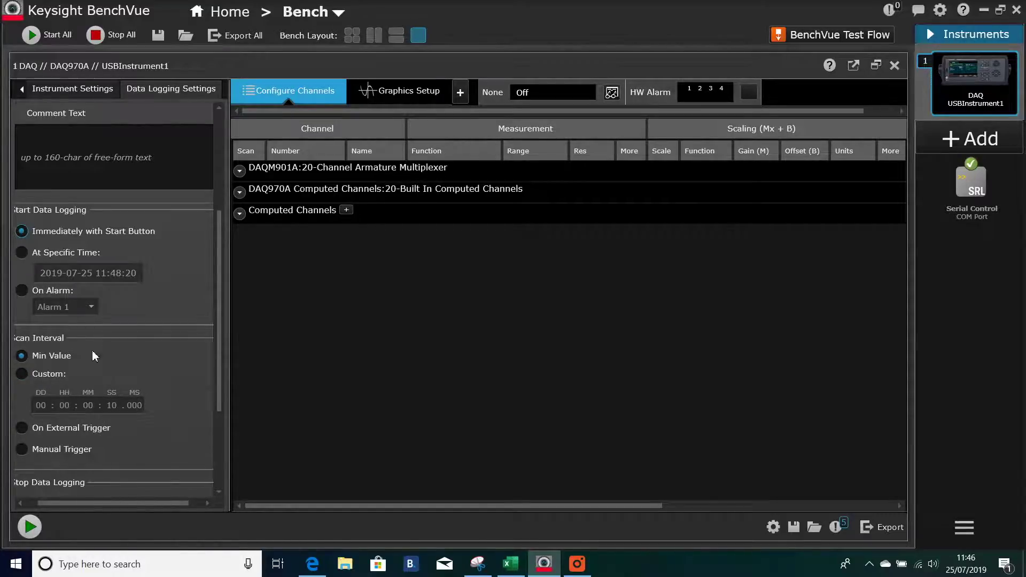
# Set a custom scan interval of 30 seconds
pyautogui.moveTo(134, 505); pyautogui.dragTo(102, 506)
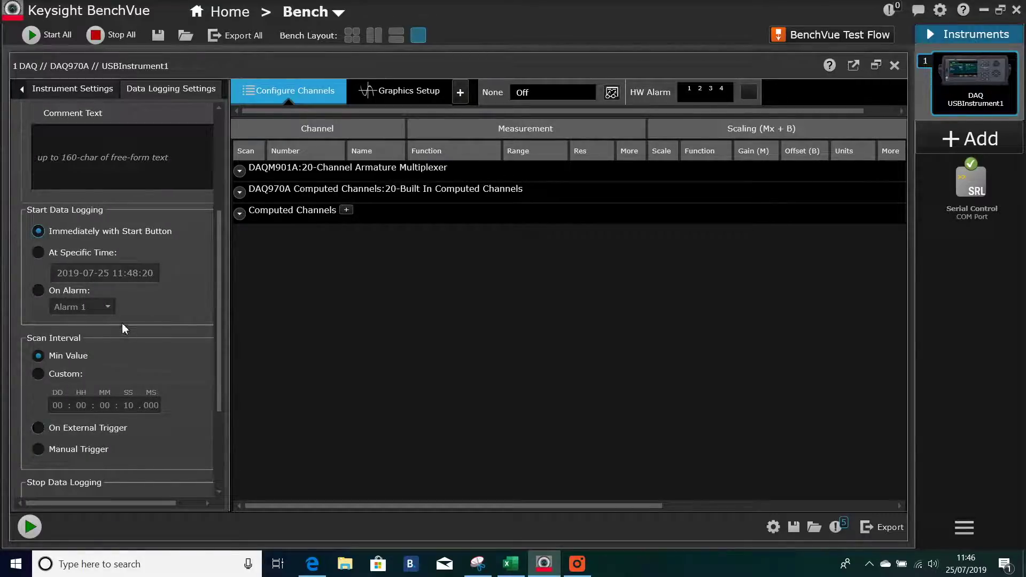
pyautogui.scroll(-1, 85, 342)
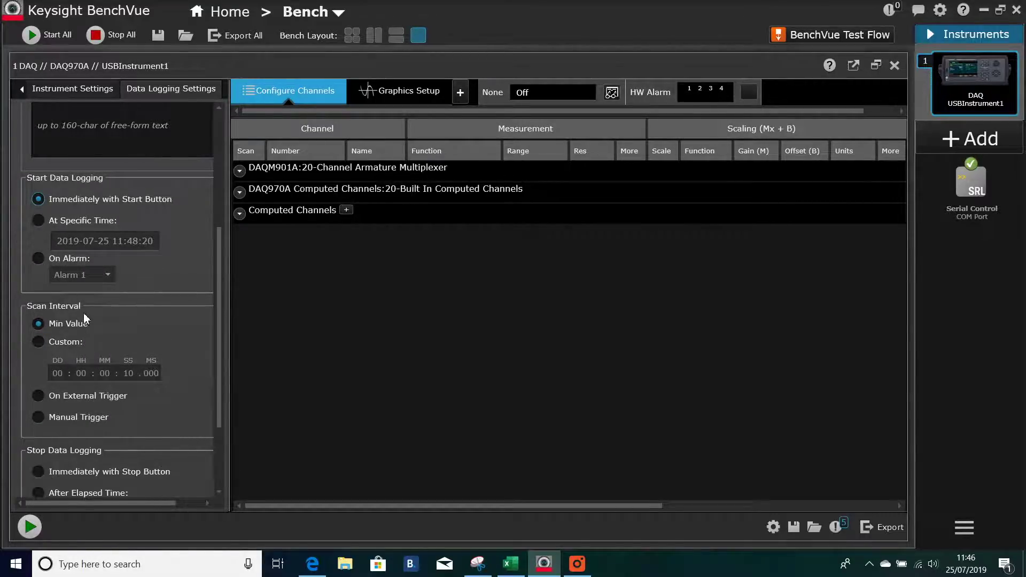
pyautogui.scroll(-1, 89, 331)
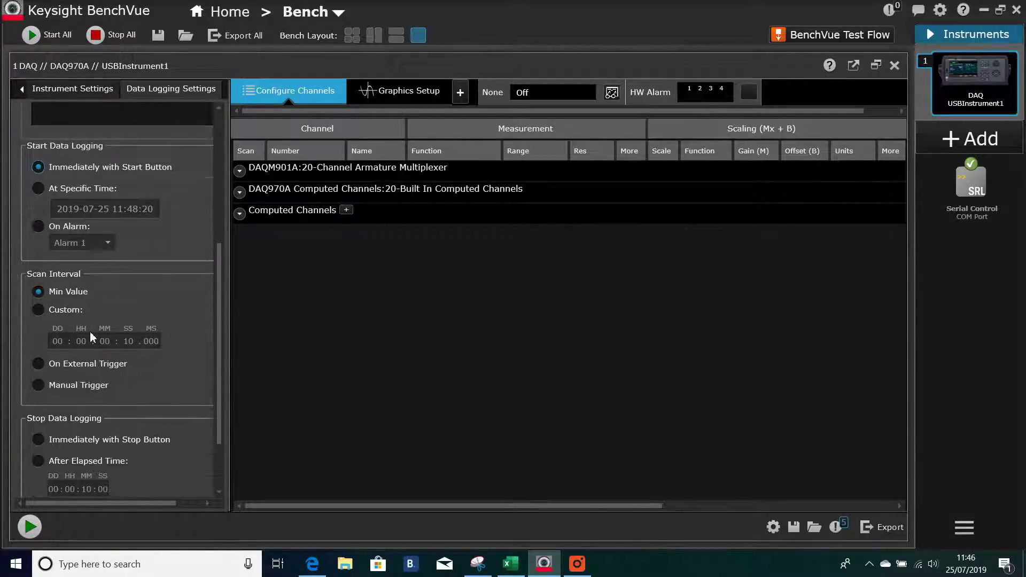
pyautogui.click(39, 314)
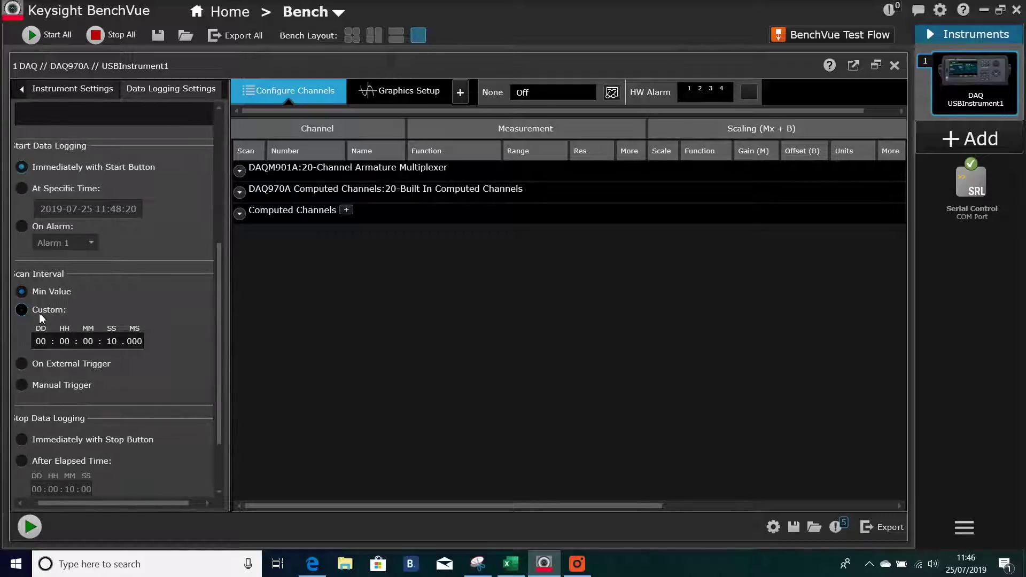
pyautogui.click(108, 341)
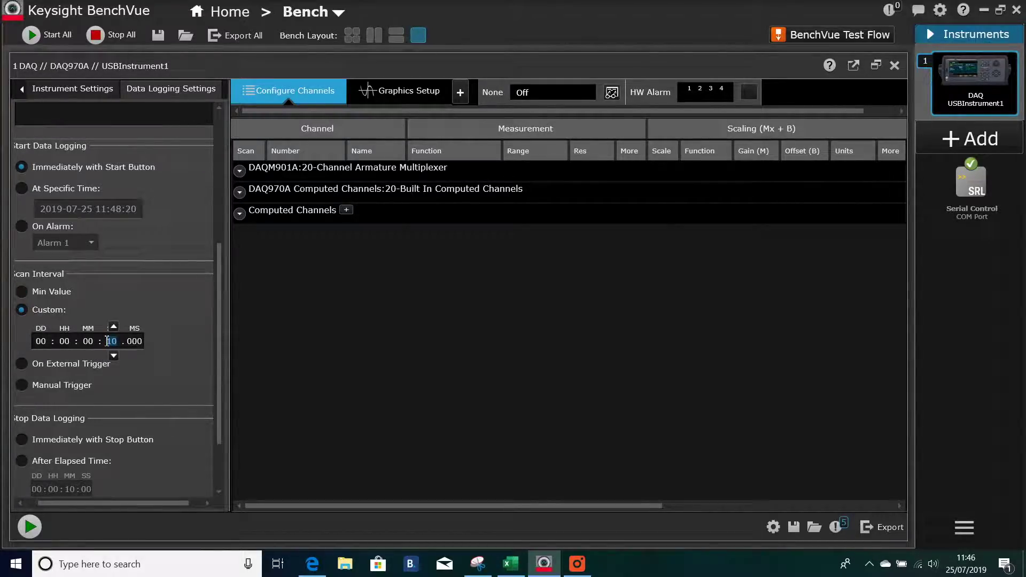
pyautogui.write('30')
pyautogui.click(67, 504)
# Make data logging stop after 10 scans
pyautogui.moveTo(41, 499); pyautogui.dragTo(31, 502)
pyautogui.scroll(-3, 82, 463)
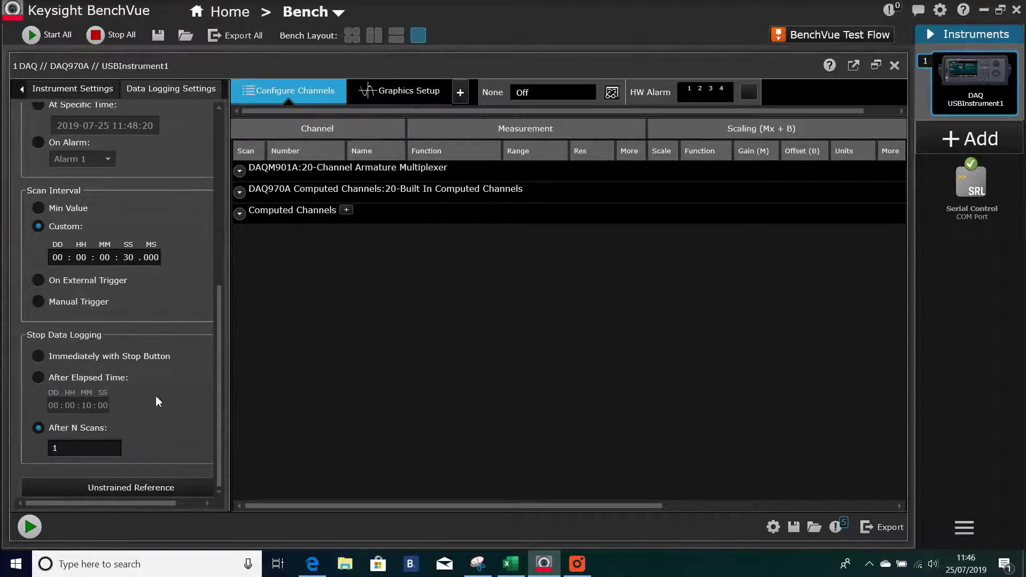
pyautogui.click(75, 447)
# Add an enlarged strip chart in graphics setup and plot 101-C6 Temp as its first trace
pyautogui.click(406, 95)
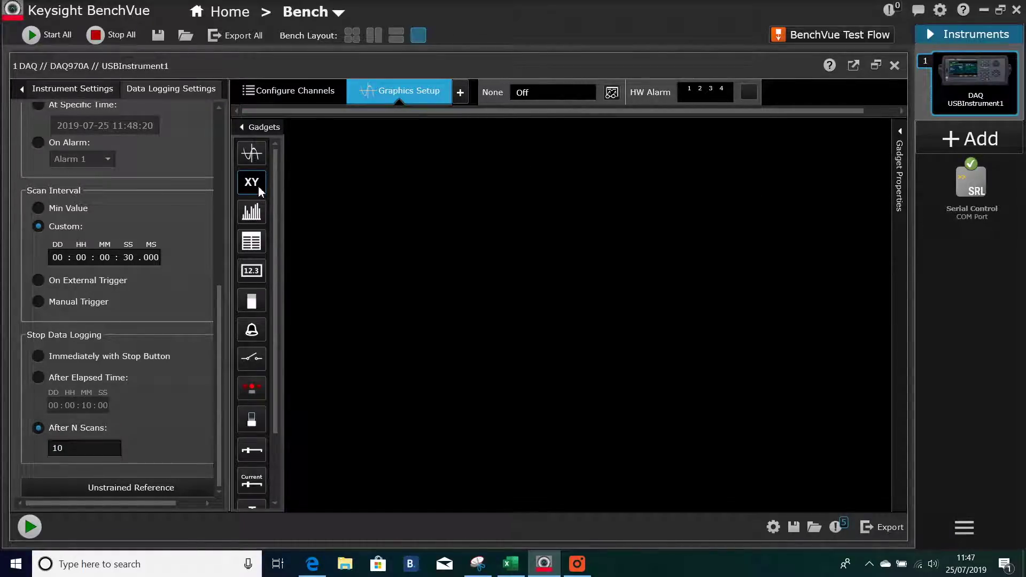
pyautogui.click(252, 153)
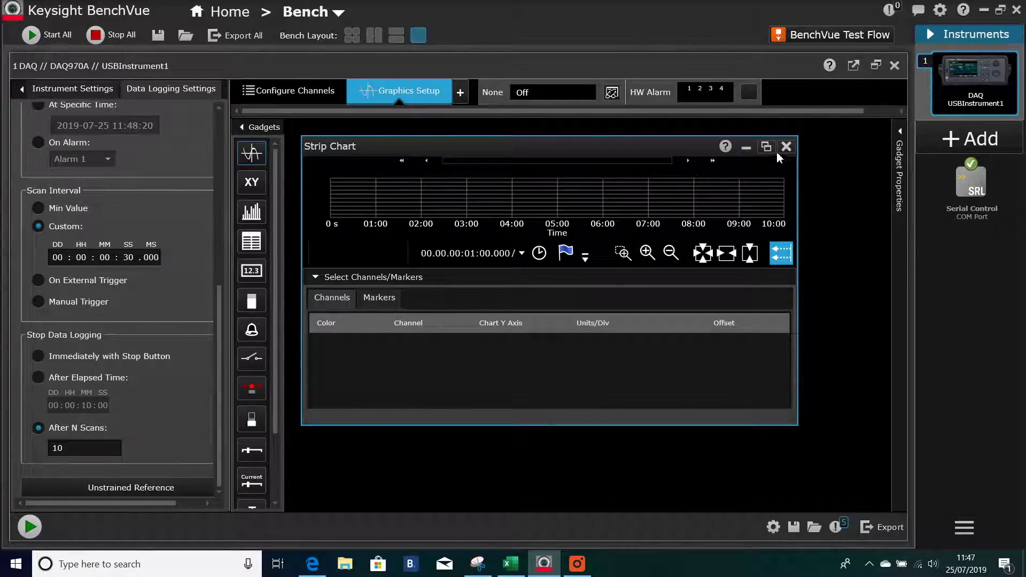
pyautogui.click(766, 147)
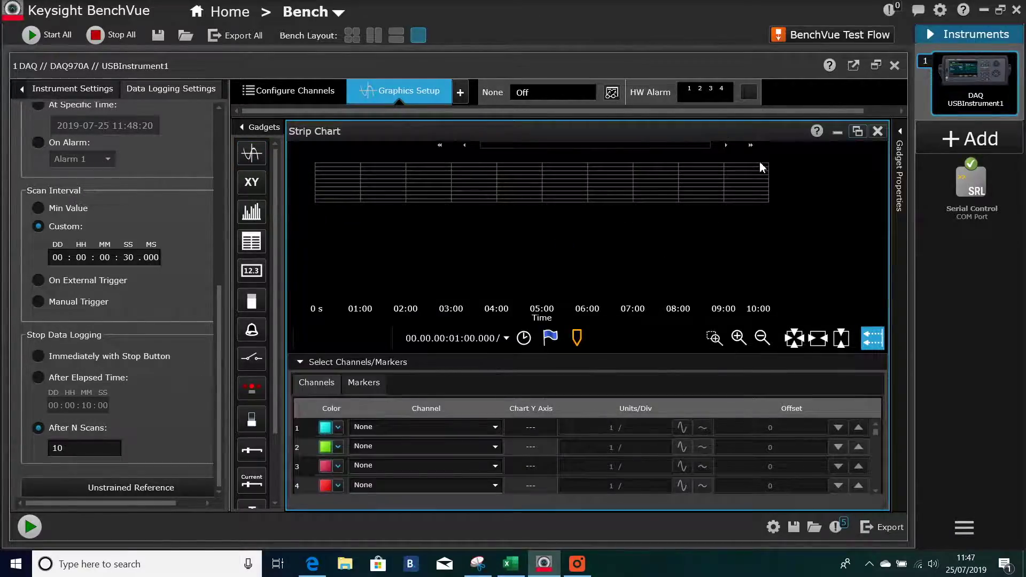
pyautogui.scroll(2, 485, 434)
pyautogui.click(494, 426)
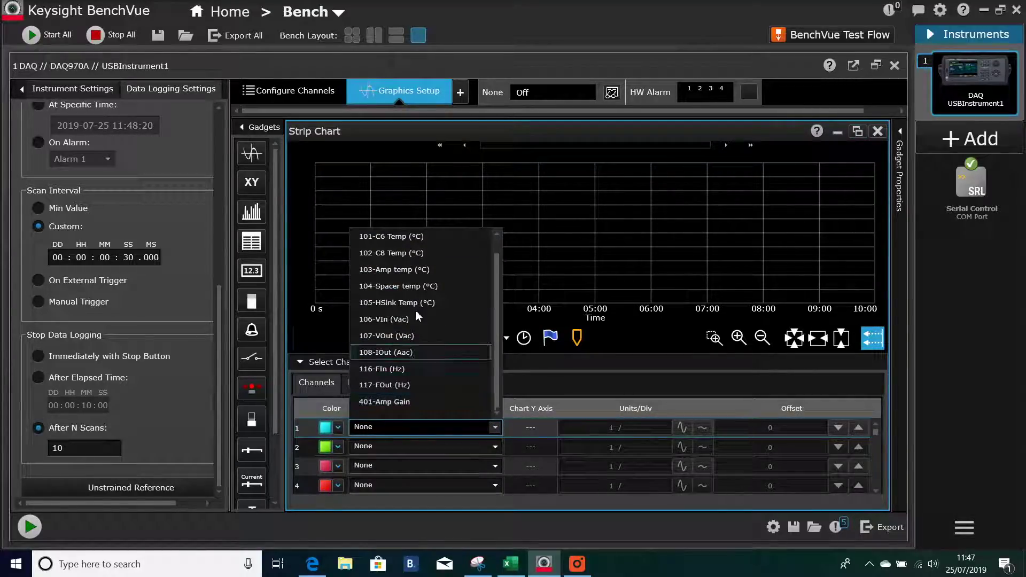
pyautogui.click(406, 251)
# Plot 102-C8, 103-Amp and 104-Spacer Temp as traces two through four
pyautogui.click(494, 446)
pyautogui.scroll(-1, 470, 421)
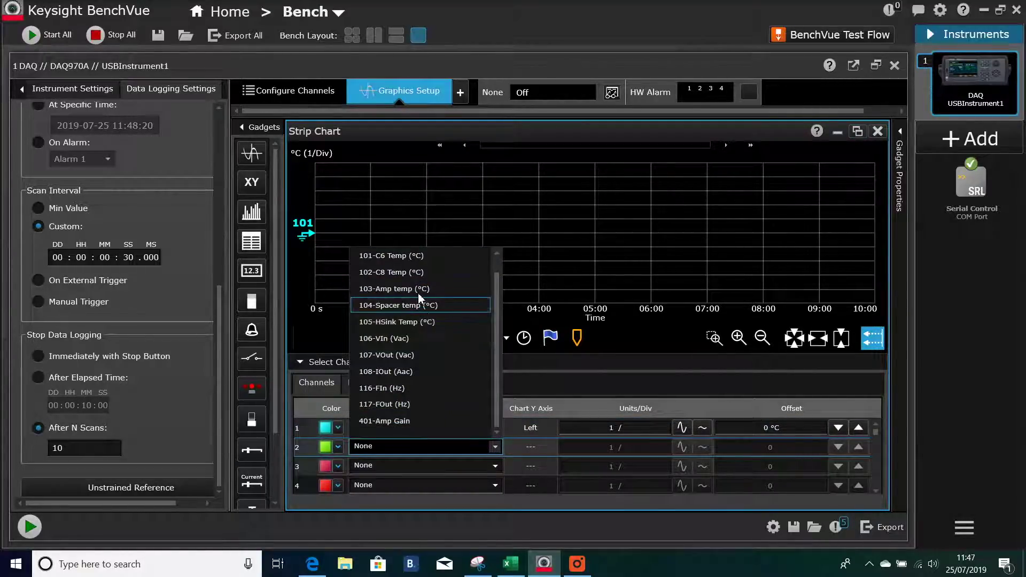
pyautogui.click(417, 274)
pyautogui.click(495, 465)
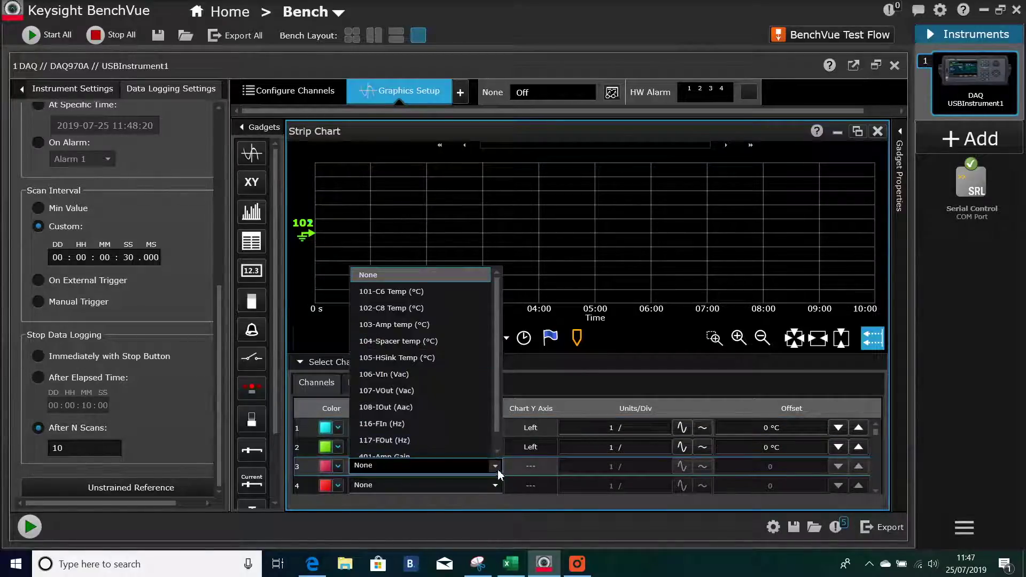
pyautogui.scroll(-1, 411, 339)
pyautogui.click(409, 311)
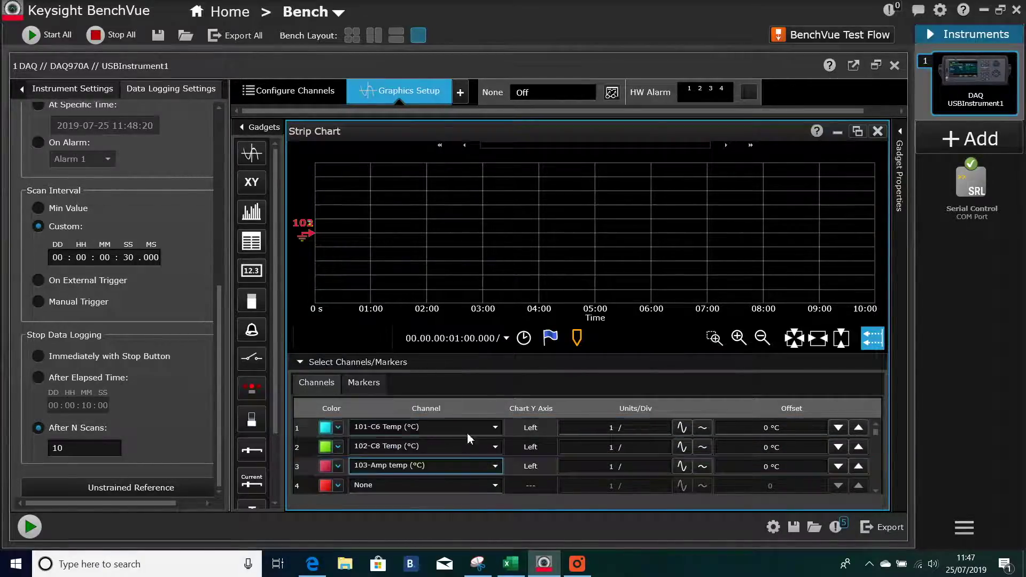
pyautogui.click(496, 485)
pyautogui.scroll(-1, 459, 422)
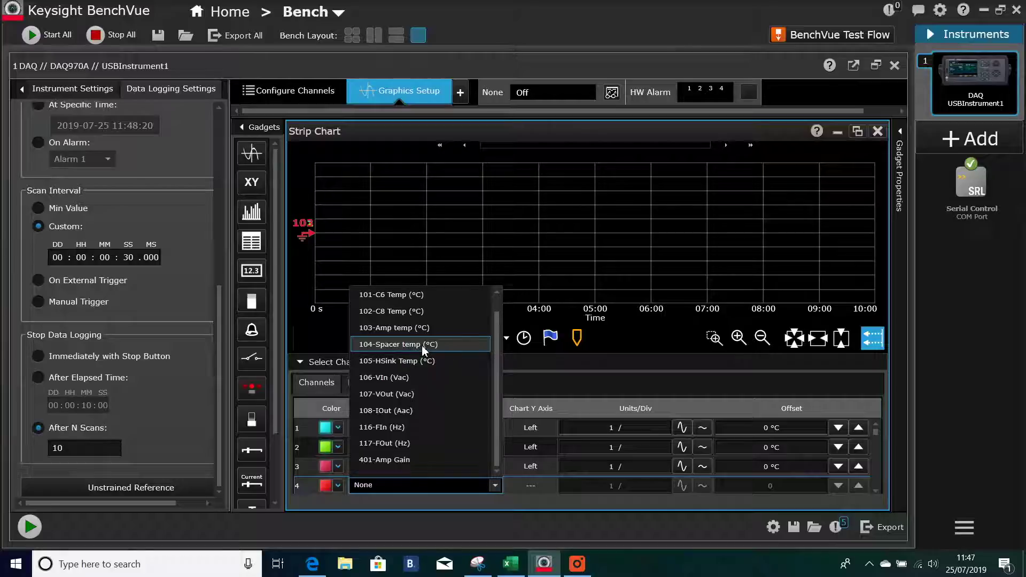
pyautogui.click(422, 345)
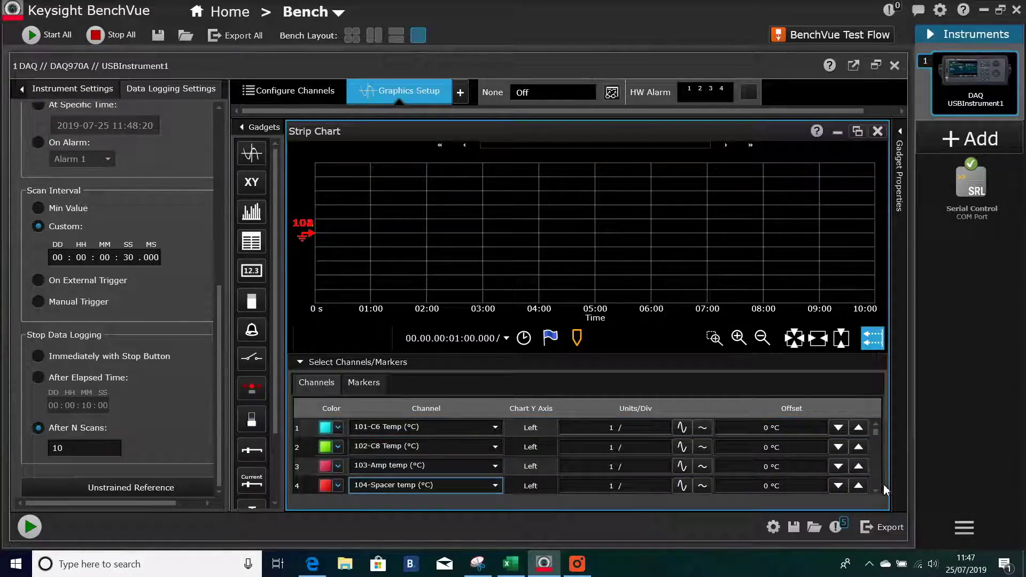
# Assign 105-HSink Temp (°C) to row 5 and autoscale the 101-C6 Temp trace
pyautogui.scroll(-2, 879, 489)
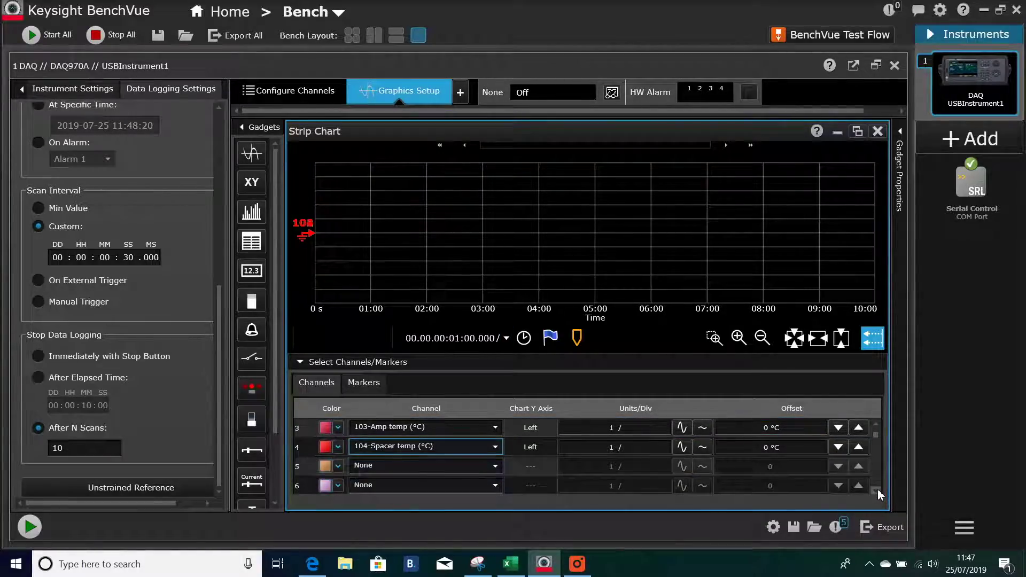
pyautogui.click(495, 465)
pyautogui.scroll(-1, 442, 367)
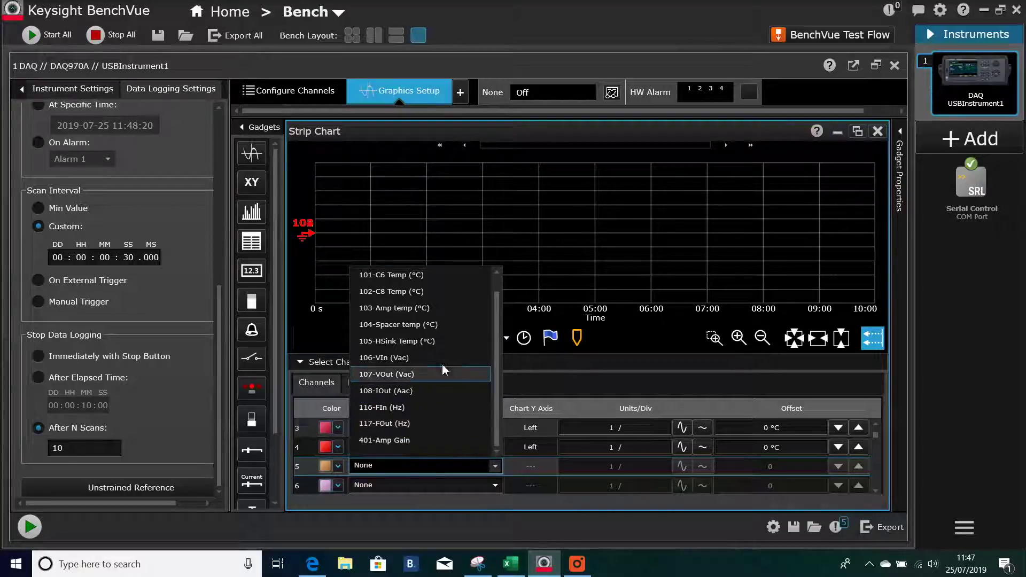
pyautogui.click(427, 341)
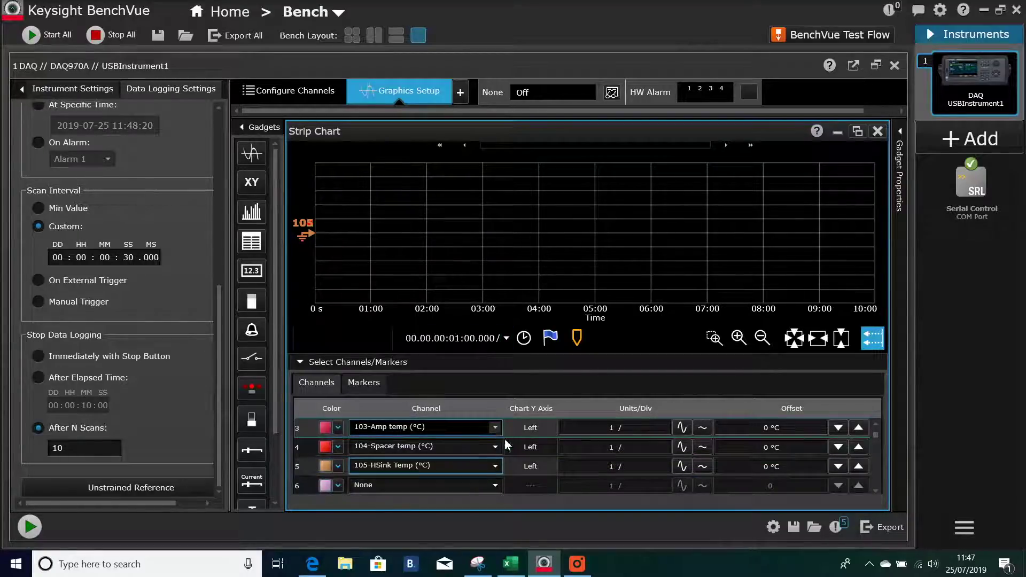
pyautogui.scroll(1, 702, 432)
pyautogui.click(702, 428)
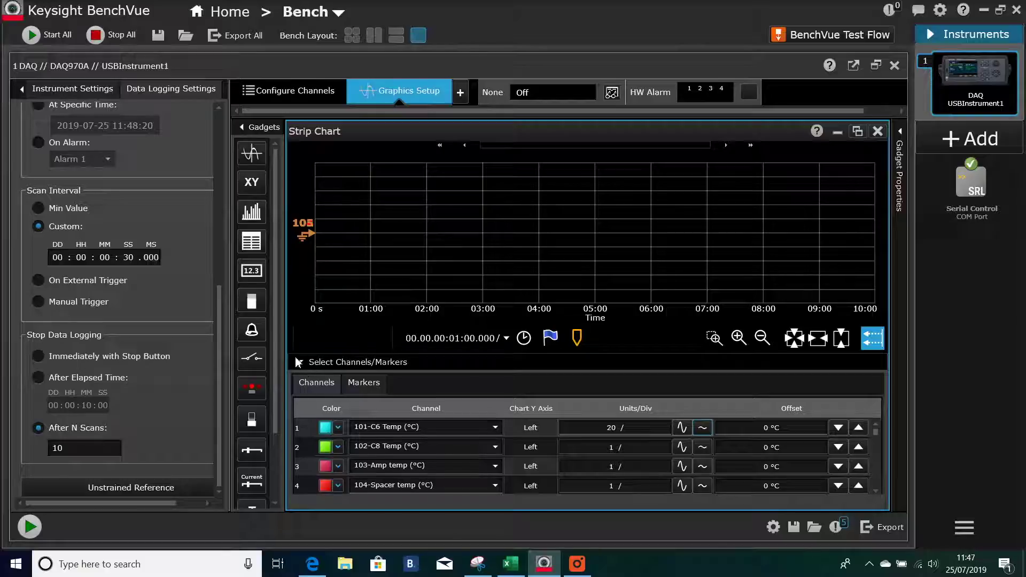
# Start the 10-scan data log and autoscale the 101-C6 Temp trace
pyautogui.click(30, 526)
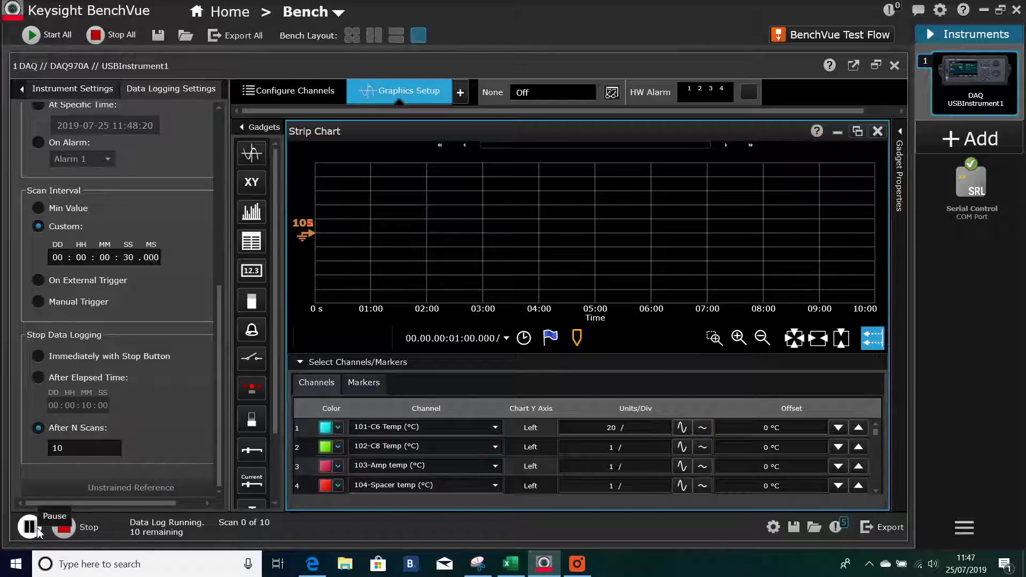
pyautogui.click(705, 428)
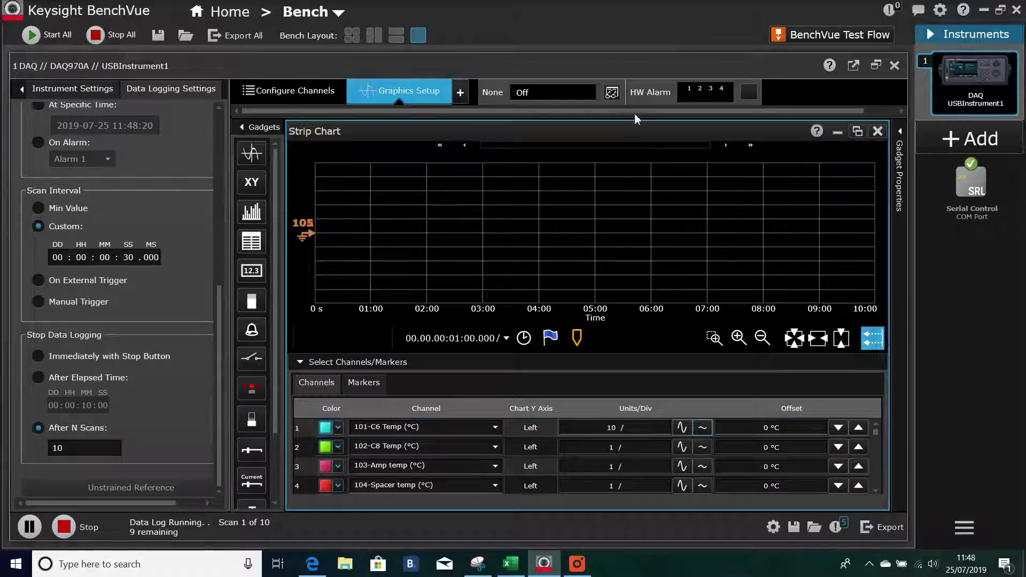
# Choose 101-C6 Temp (°C) as the live-monitored channel, reading about 26.60 °C
pyautogui.click(611, 93)
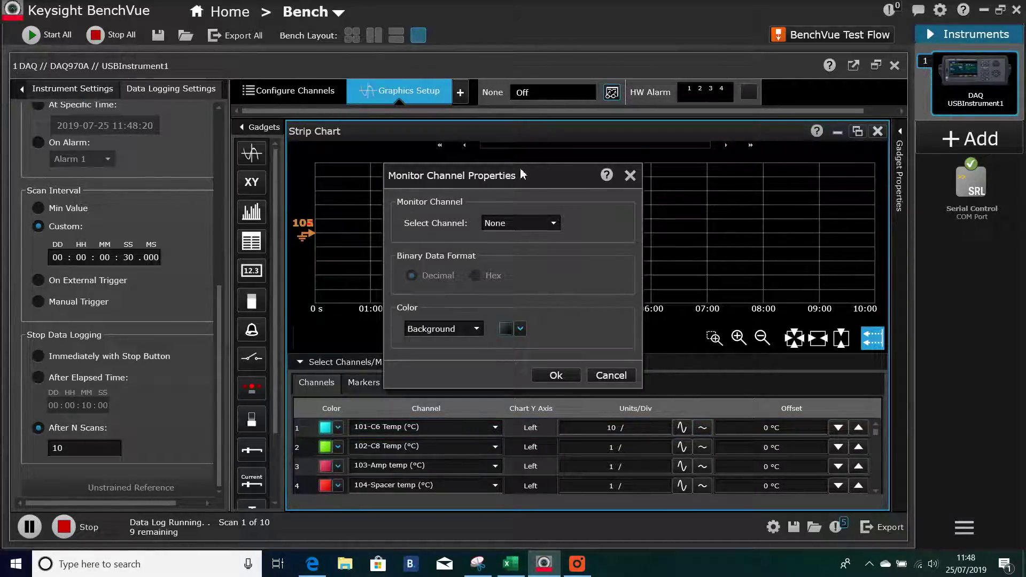
pyautogui.click(551, 224)
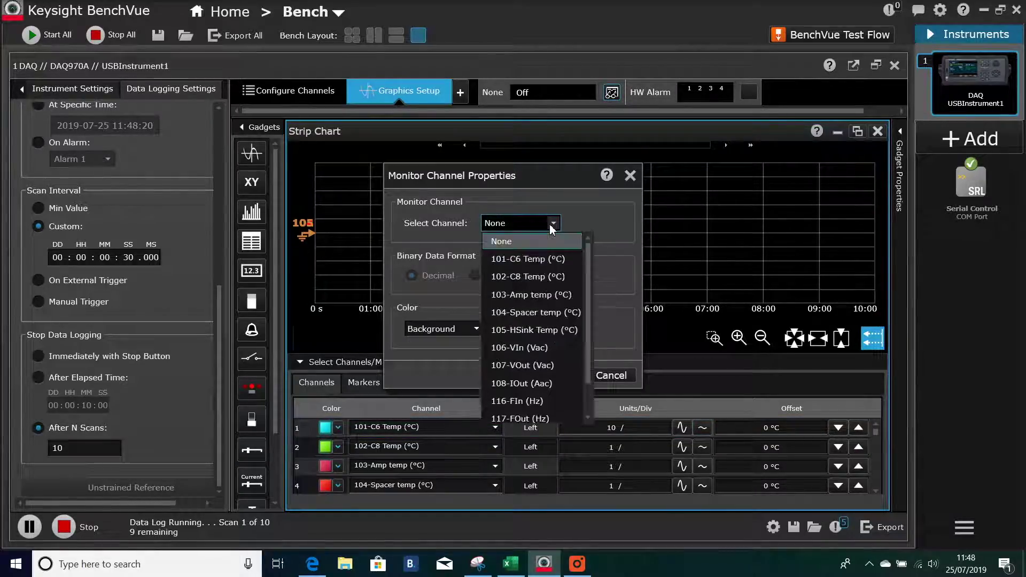
pyautogui.click(534, 259)
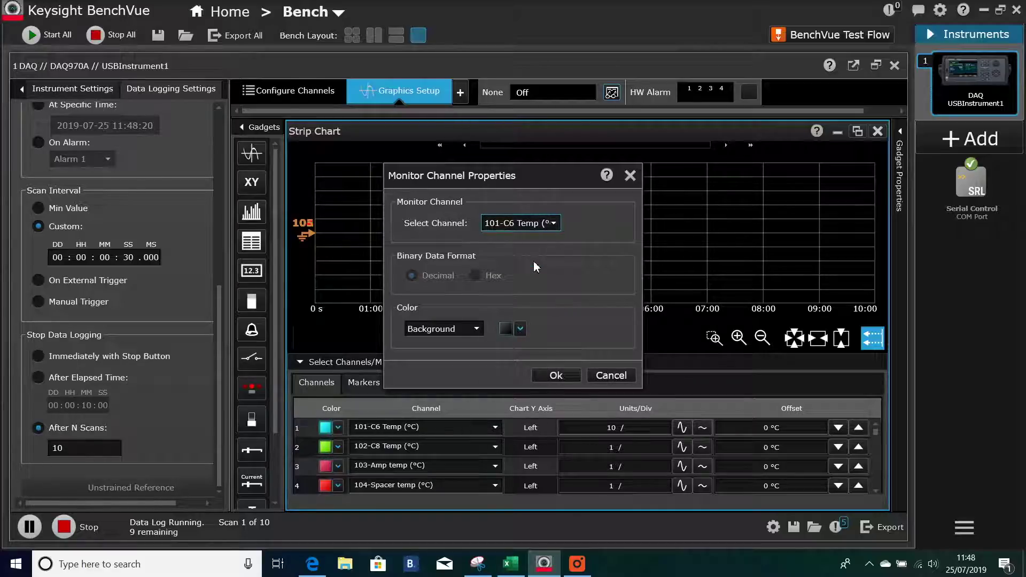
pyautogui.click(553, 370)
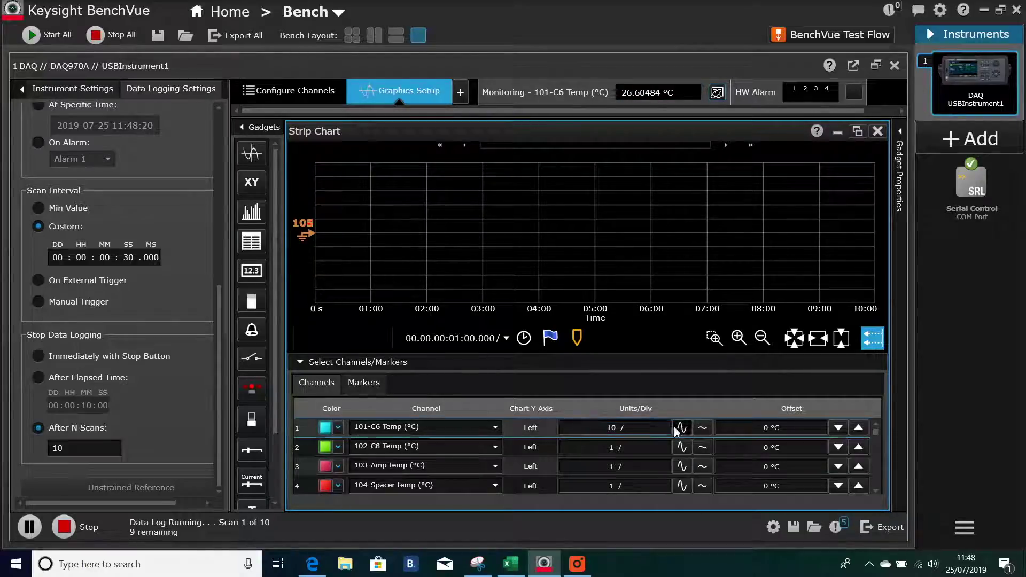
# Autoscale the 104-Spacer Temp trace vertically
pyautogui.click(703, 488)
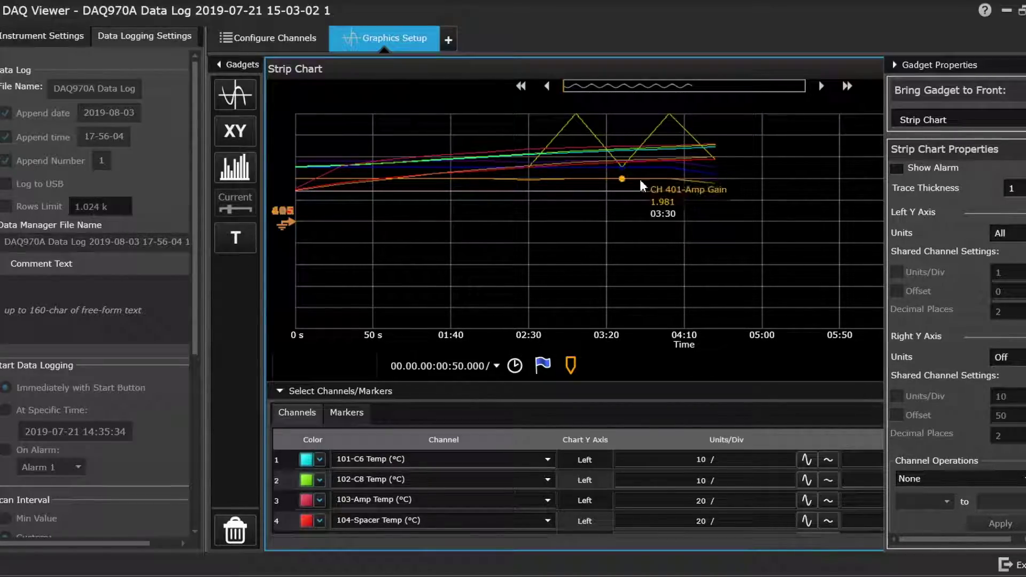
# Read value bubbles at points along the logged traces, including the 117-Fout peaks
pyautogui.moveTo(297, 188)
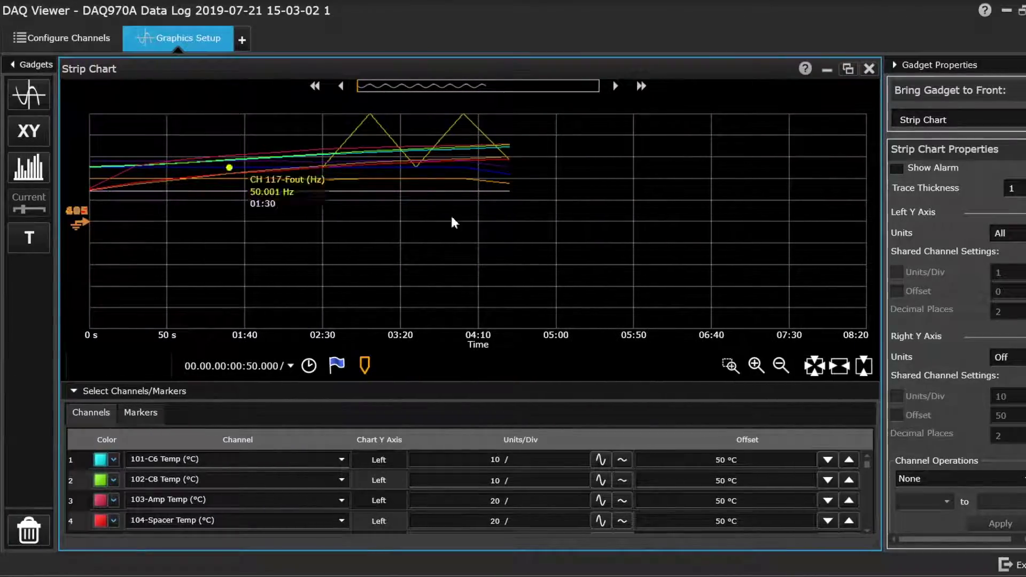
pyautogui.moveTo(448, 190)
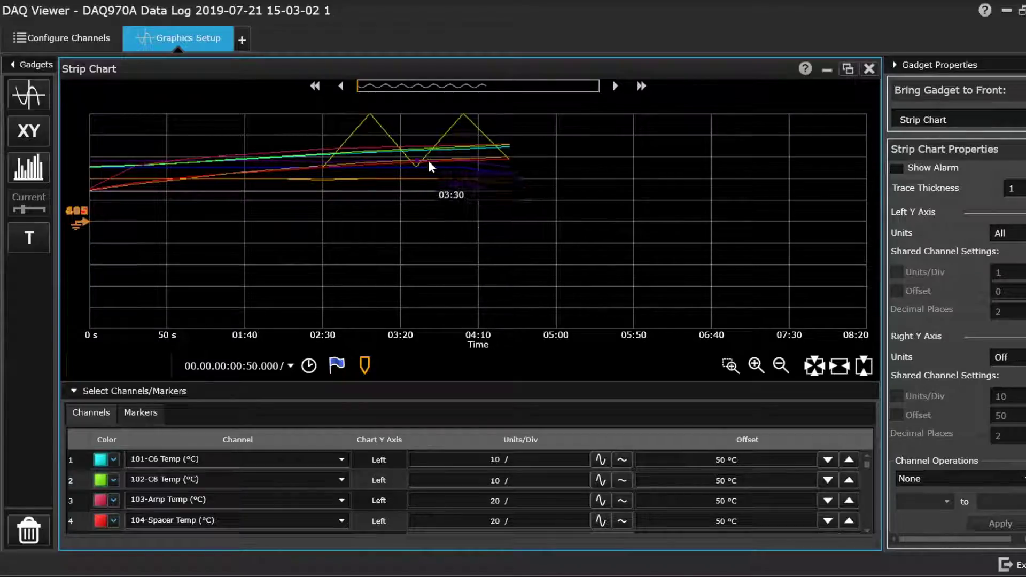
pyautogui.moveTo(326, 159)
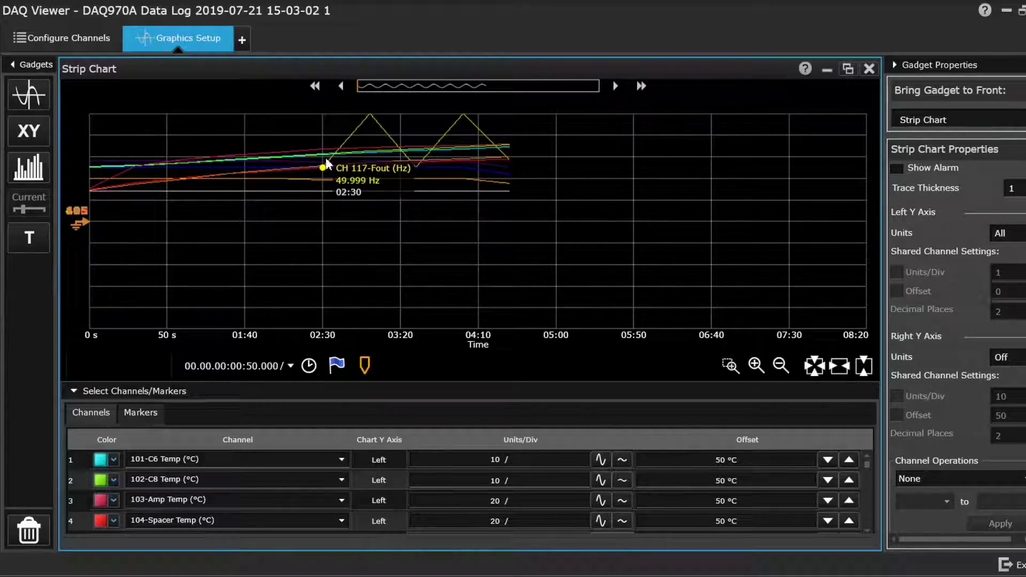
pyautogui.moveTo(350, 137)
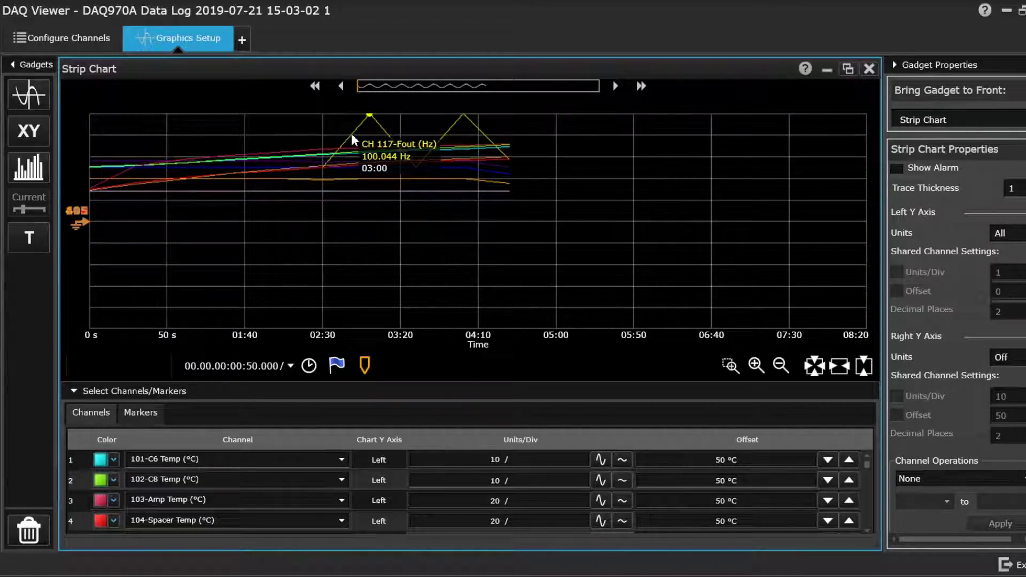
pyautogui.moveTo(465, 122)
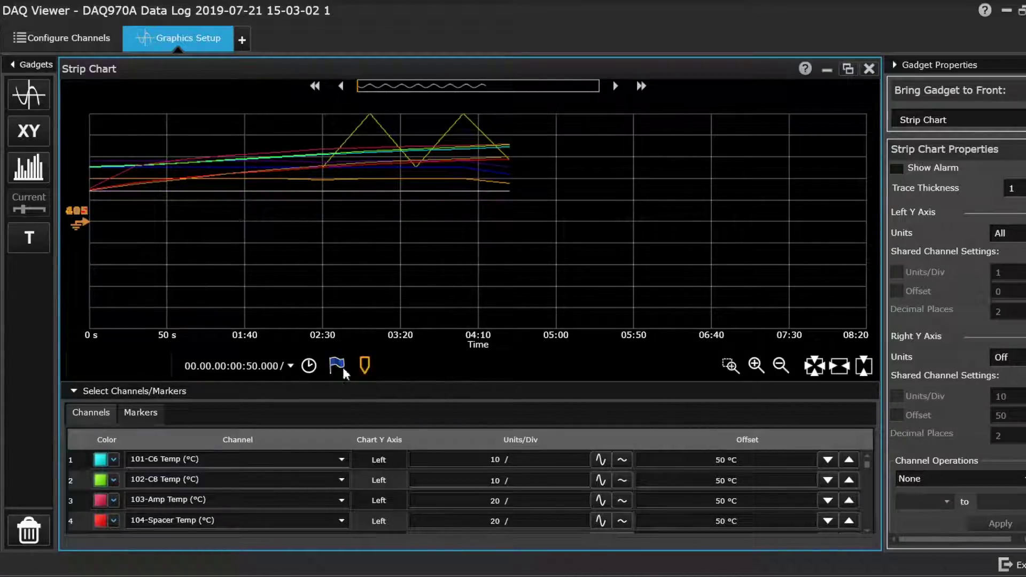
pyautogui.click(289, 365)
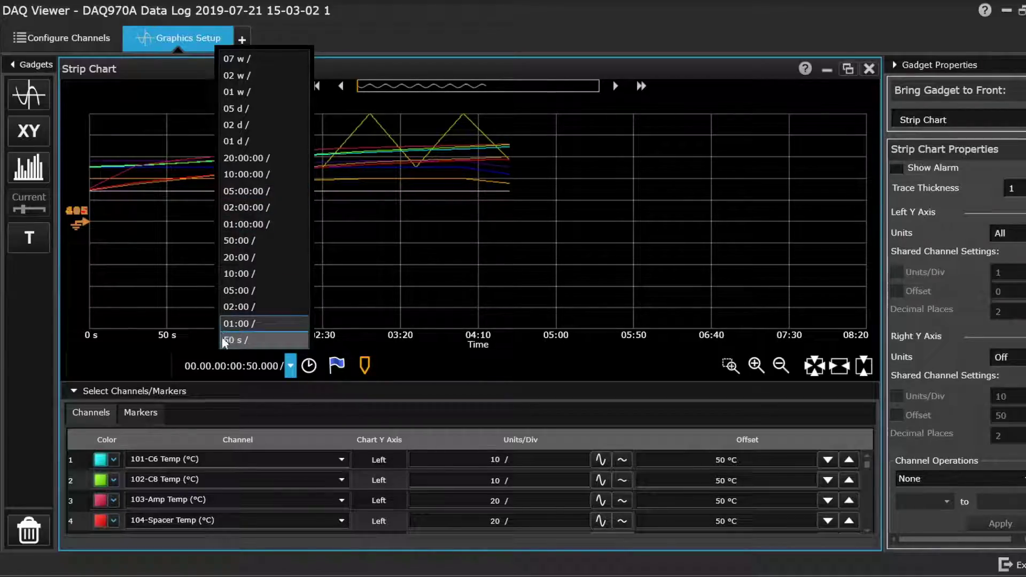
pyautogui.click(246, 341)
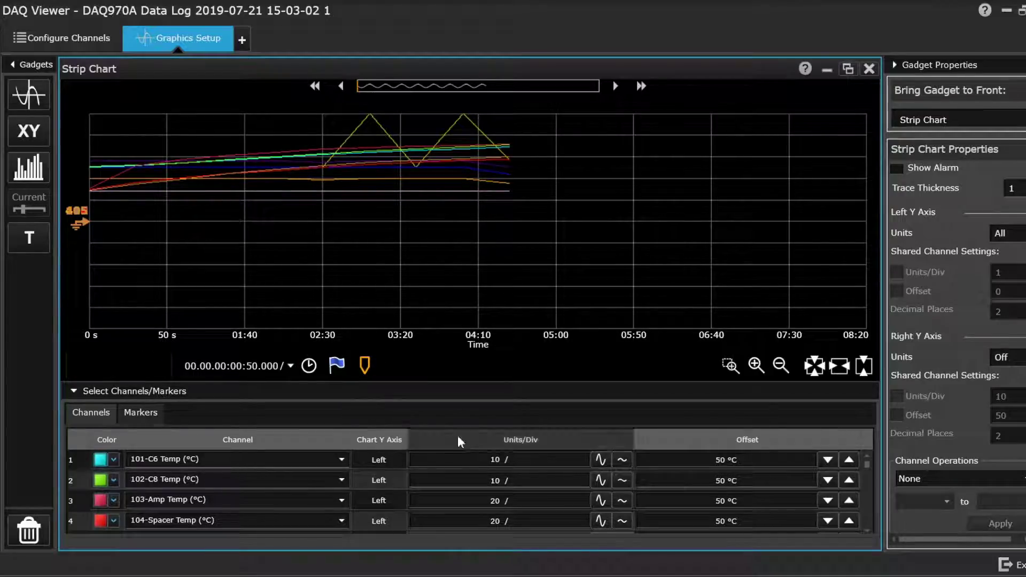
pyautogui.click(908, 65)
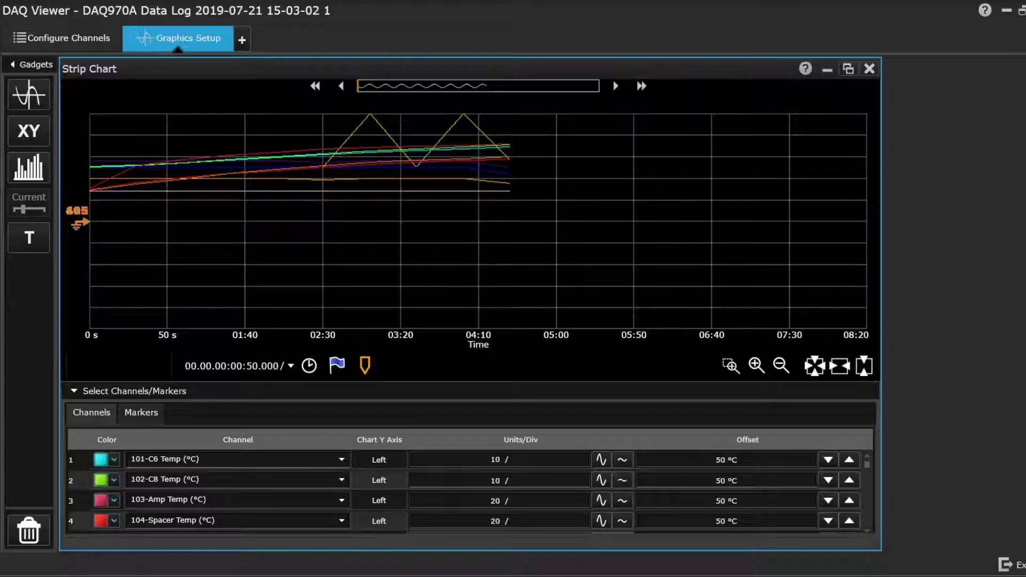
pyautogui.click(908, 64)
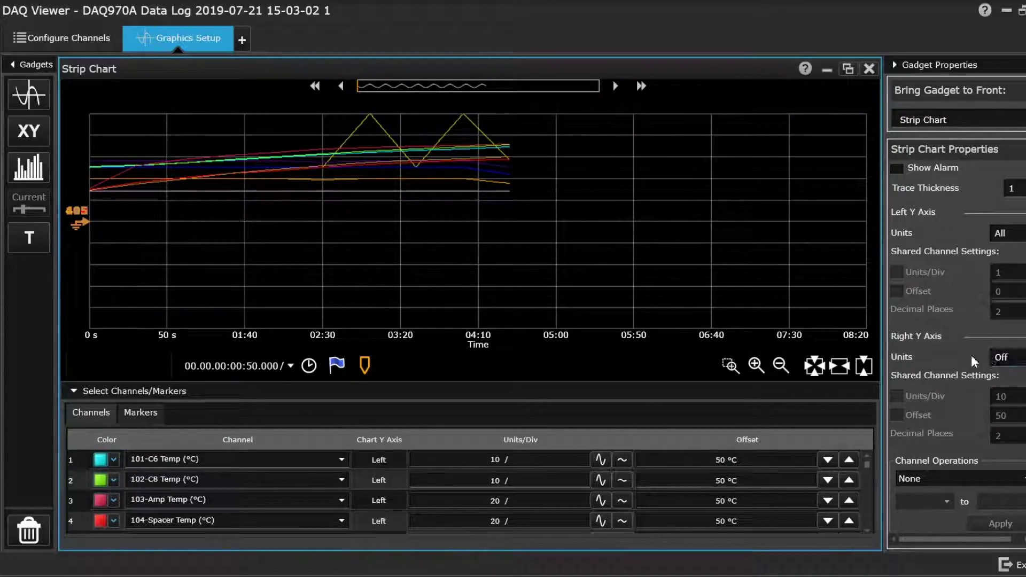
# Select the 102-C8 Temp and 107-Vout rows in the channel table
pyautogui.moveTo(137, 227)
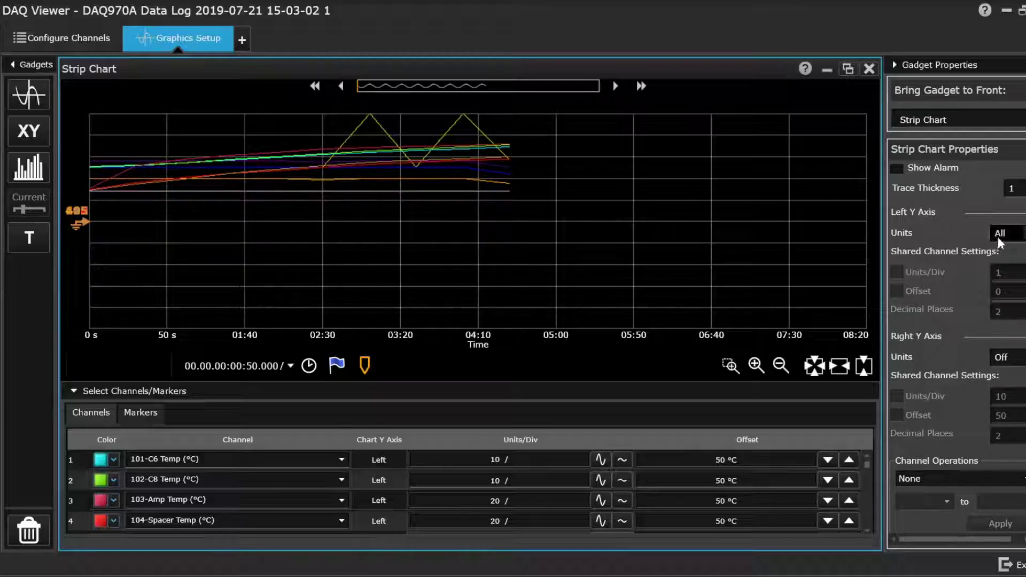
pyautogui.click(297, 471)
pyautogui.scroll(-2, 297, 470)
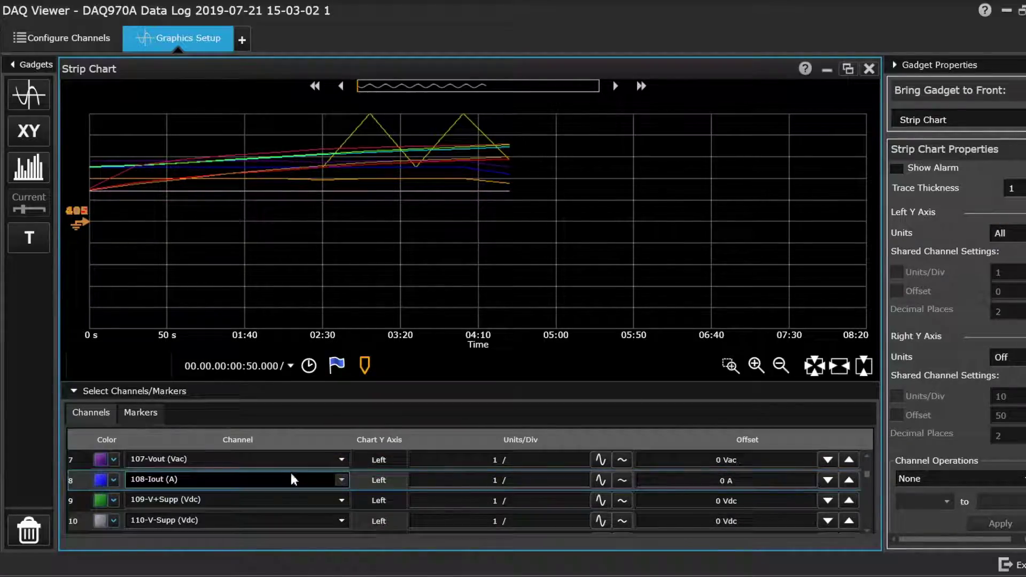
pyautogui.click(239, 458)
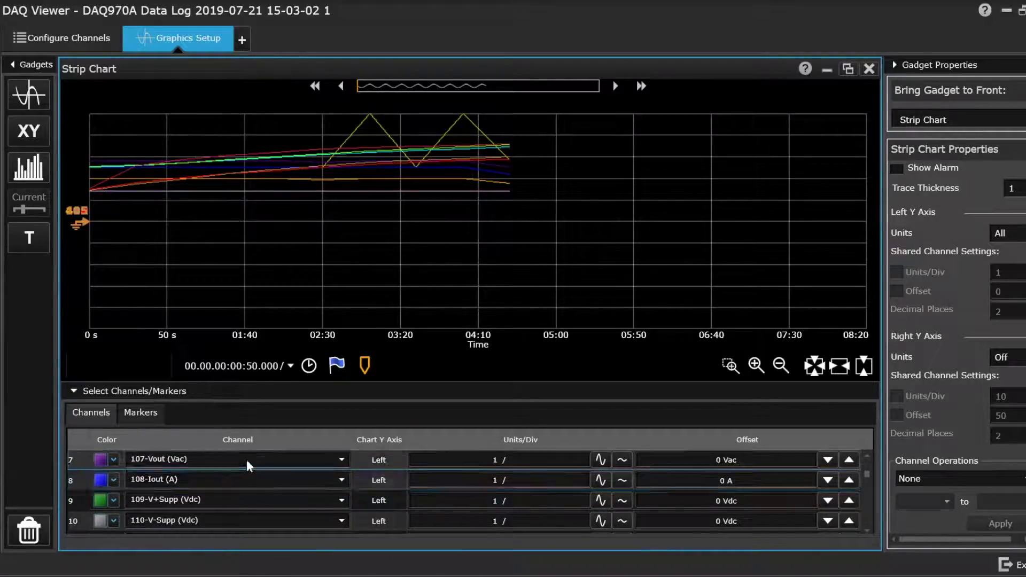
pyautogui.scroll(-4, 246, 459)
pyautogui.scroll(3, 251, 475)
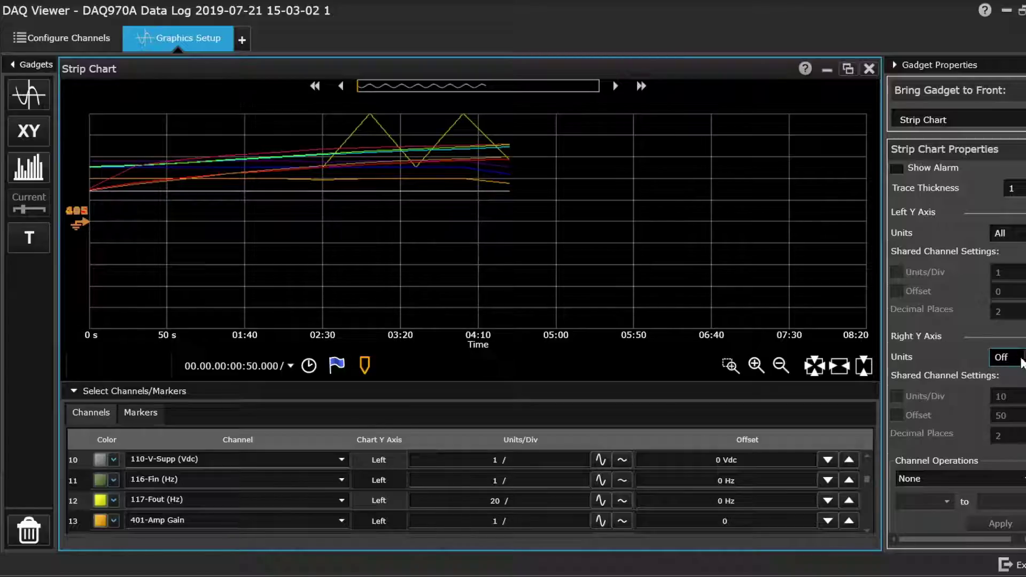
# Set the right Y axis units to °C
pyautogui.click(1002, 357)
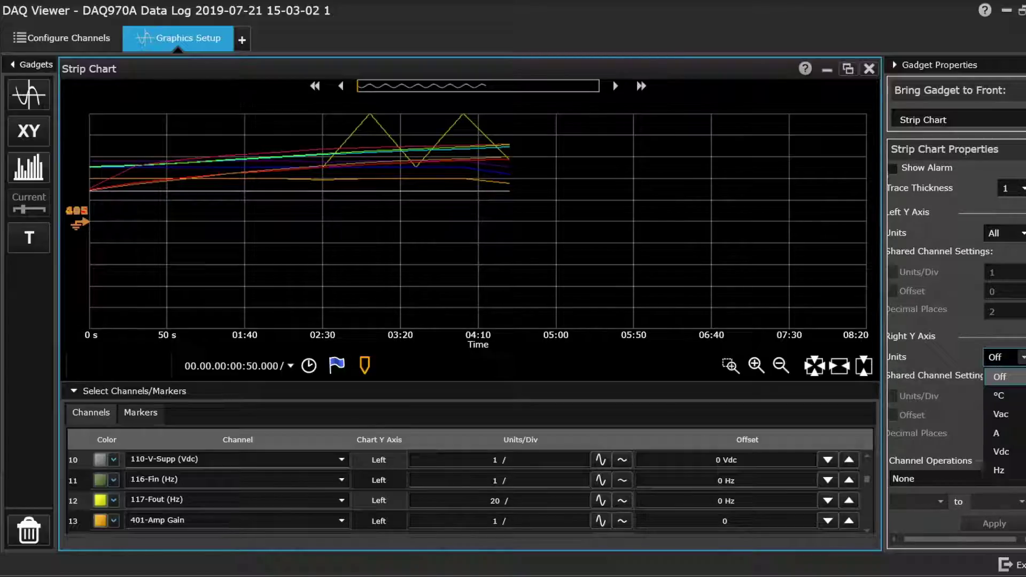
pyautogui.click(999, 396)
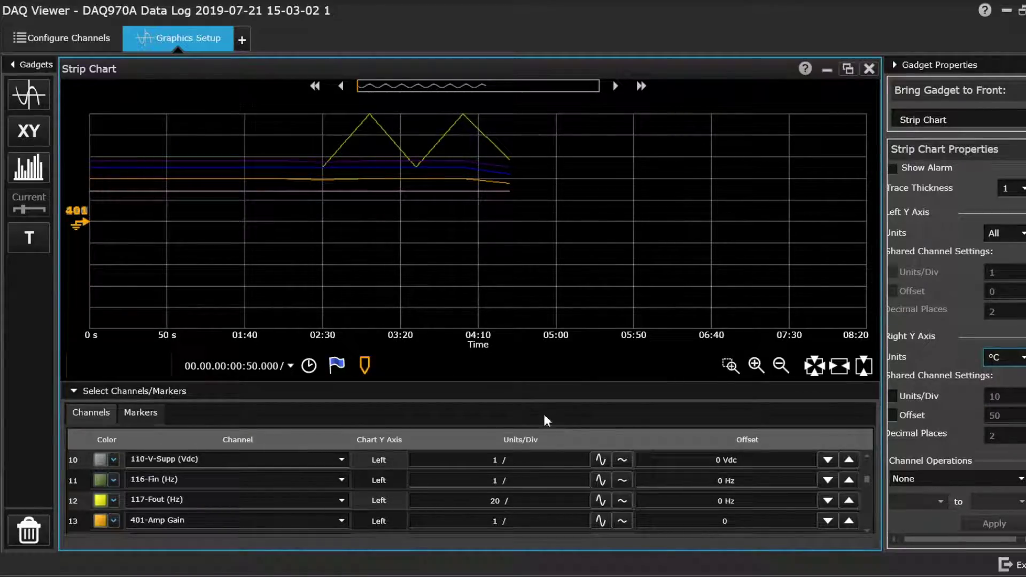
pyautogui.scroll(3, 277, 498)
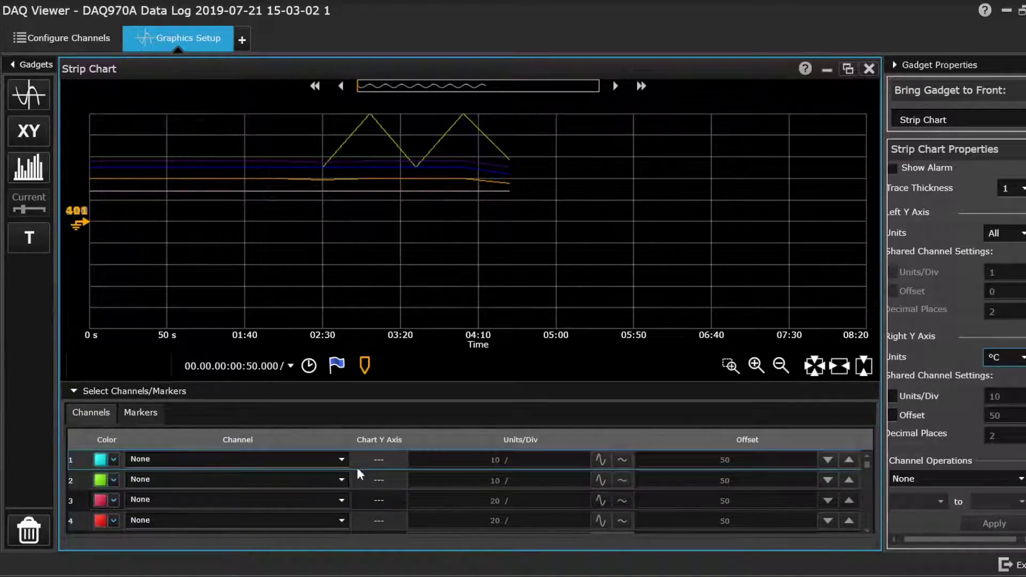
# Plot 101-C6 Temp and 102-C8 Temp as the first two strip chart traces
pyautogui.click(342, 460)
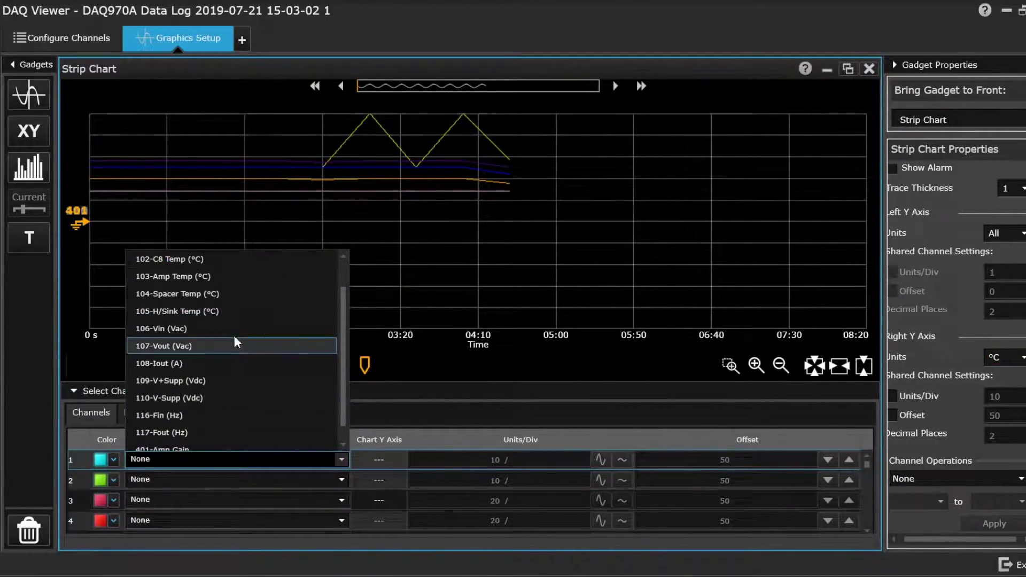
pyautogui.click(204, 277)
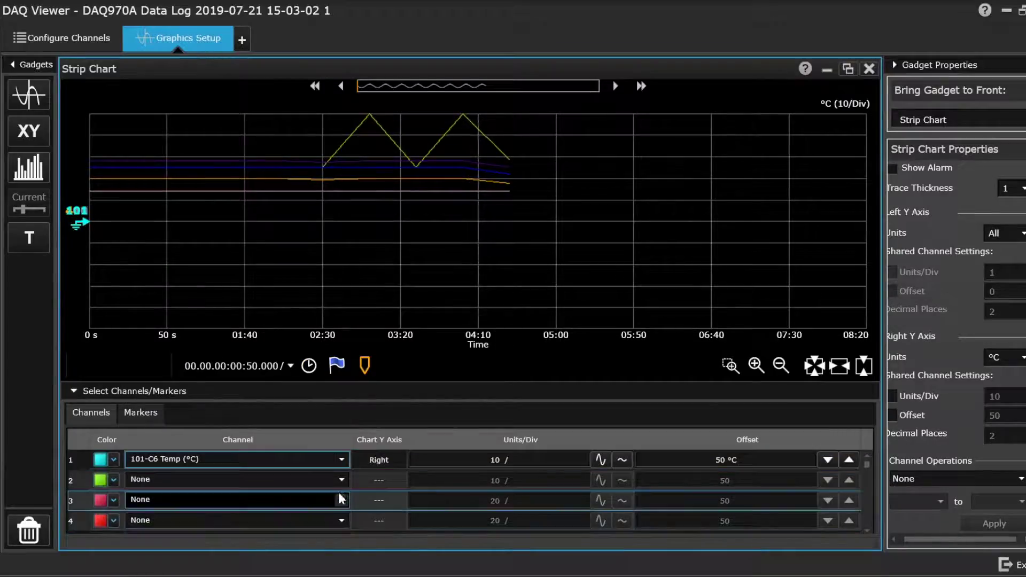
pyautogui.click(339, 480)
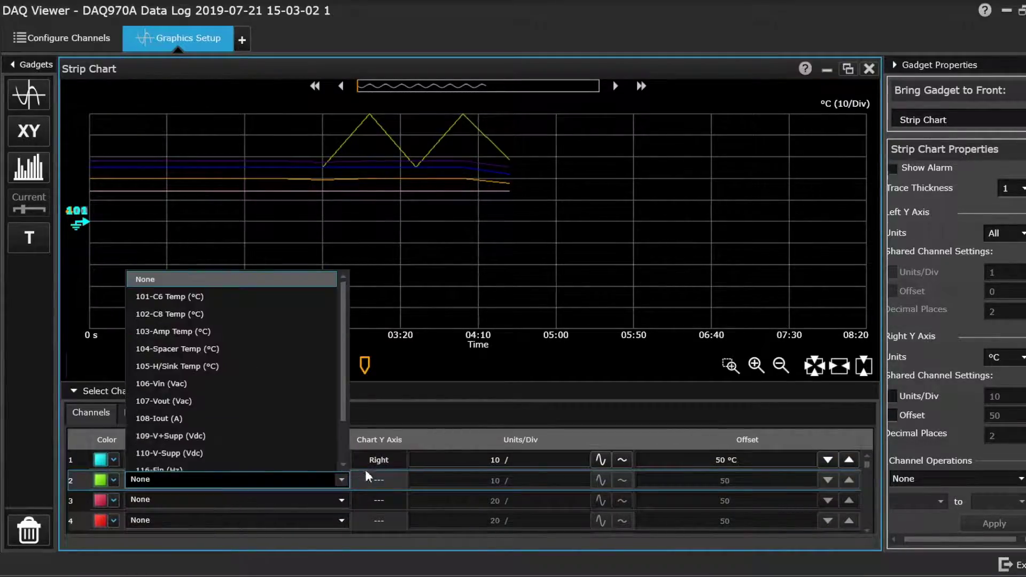
pyautogui.click(246, 312)
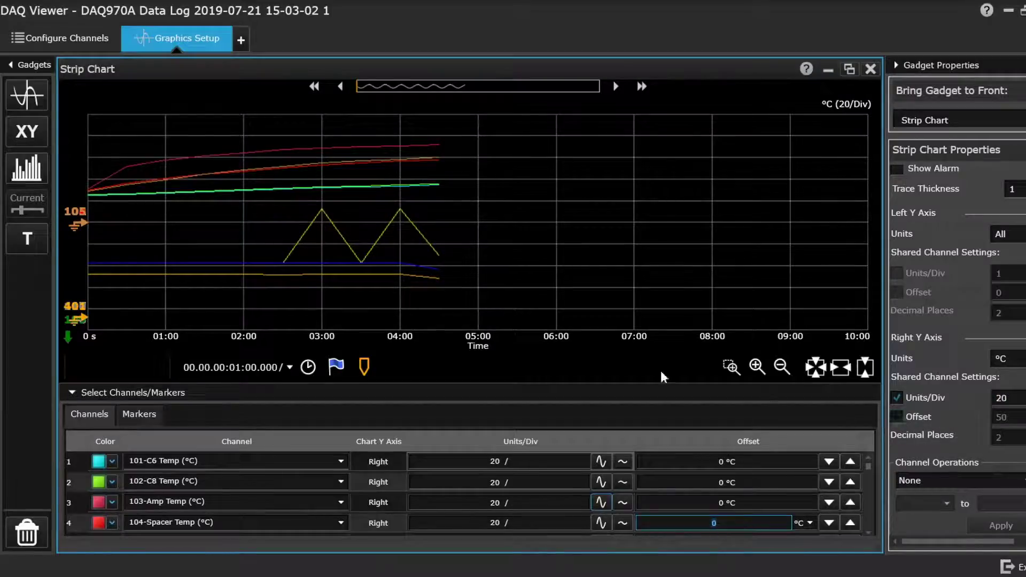
pyautogui.moveTo(316, 219)
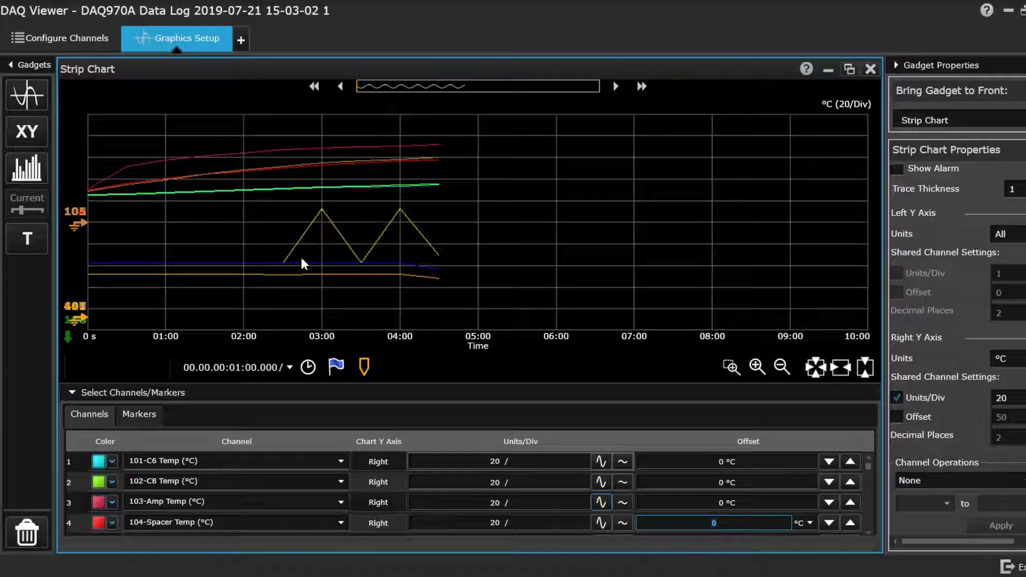
pyautogui.moveTo(388, 146)
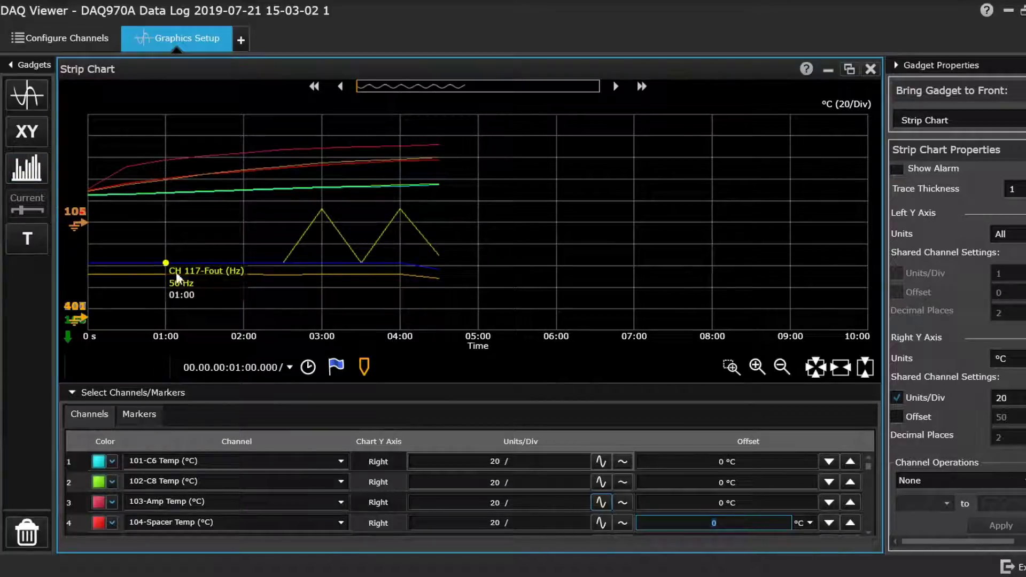
# Flag the 03:00 CH 117-Fout peak with the annotation 'Frequency Excursion'
pyautogui.moveTo(243, 265)
pyautogui.click(365, 364)
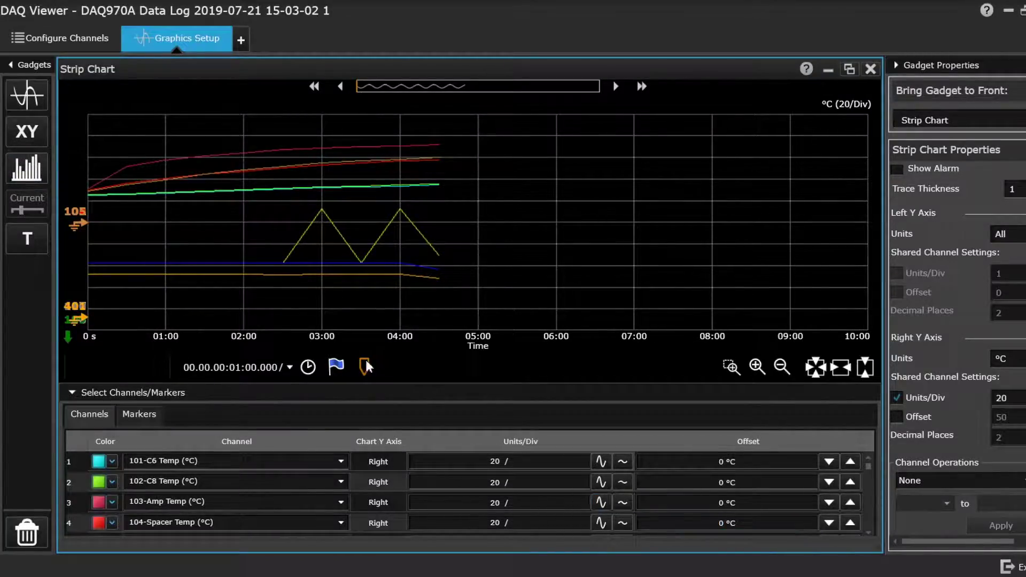
pyautogui.click(335, 366)
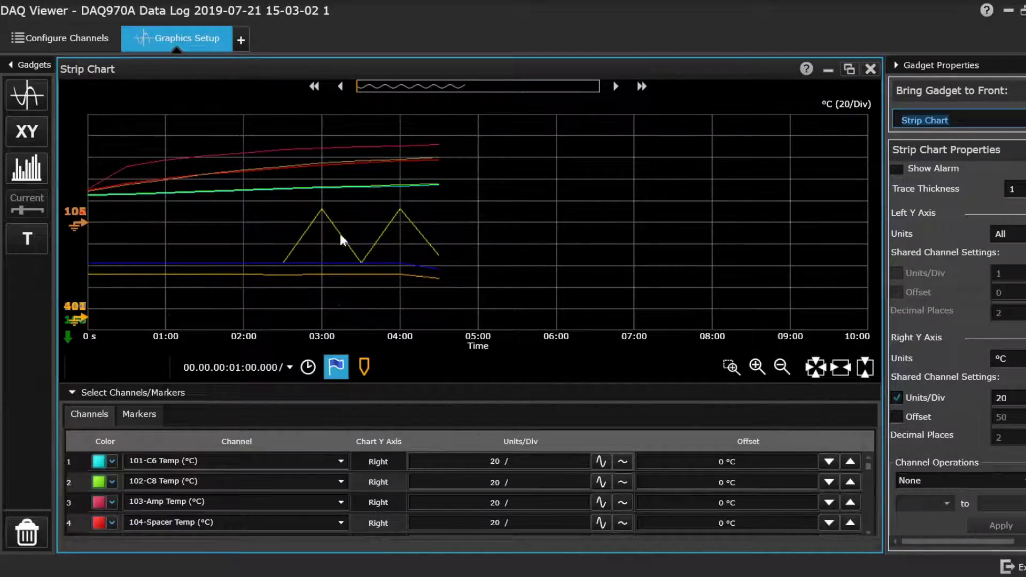
pyautogui.click(322, 209)
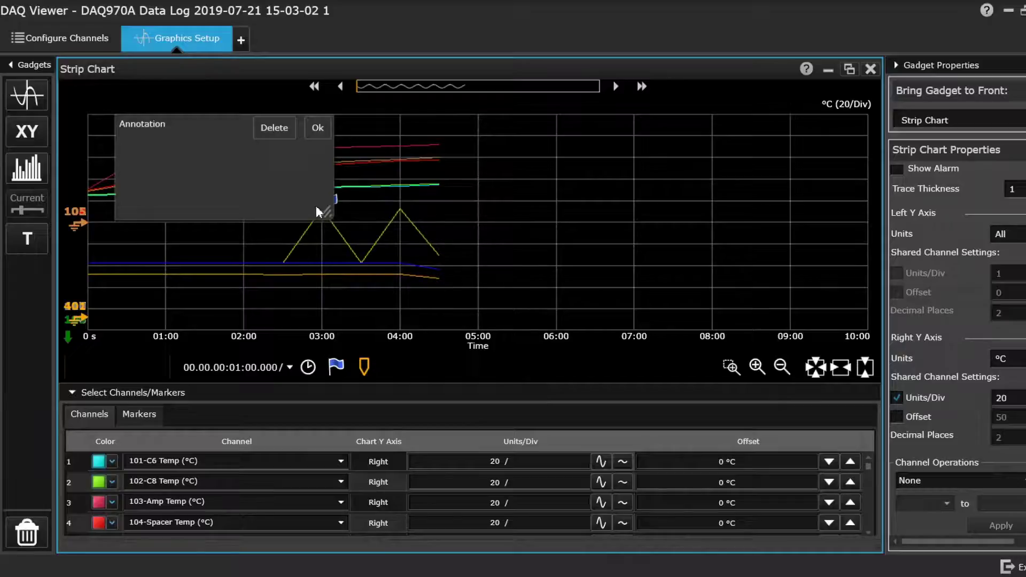
pyautogui.write('Frequency Excursion')
pyautogui.click(318, 129)
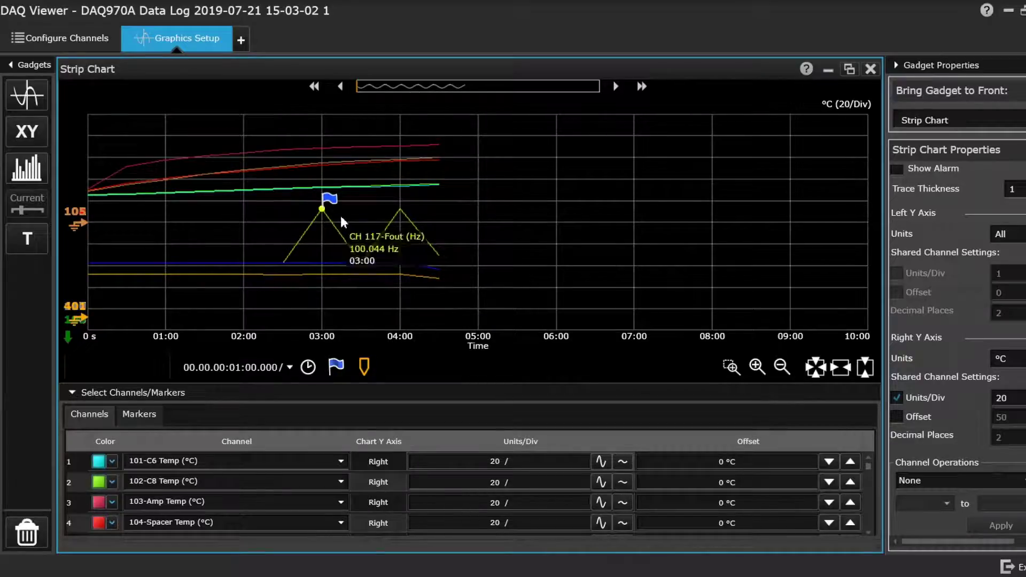
pyautogui.moveTo(330, 200)
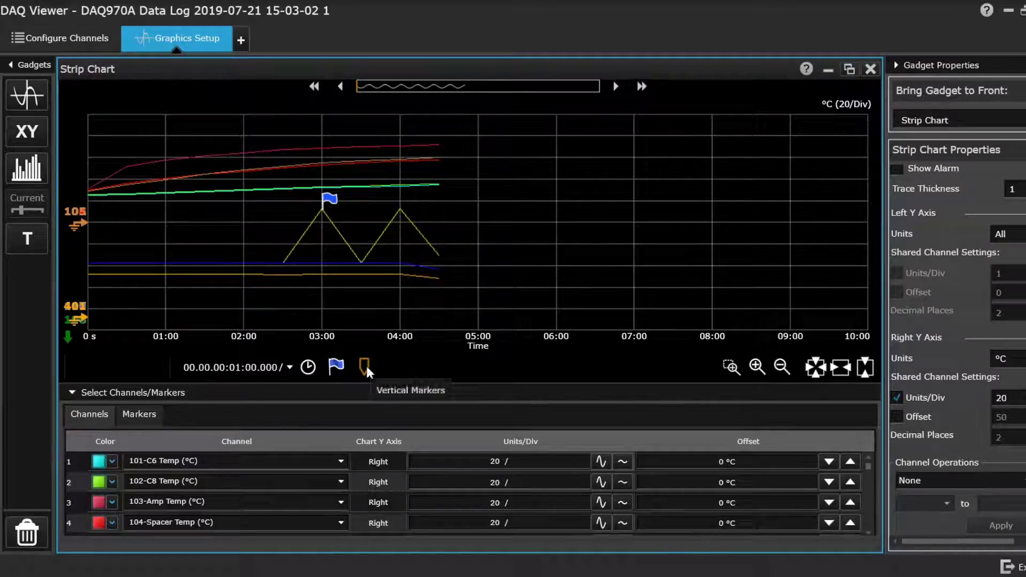
# Turn on the vertical time markers and move marker 2 to about 03:30
pyautogui.click(180, 416)
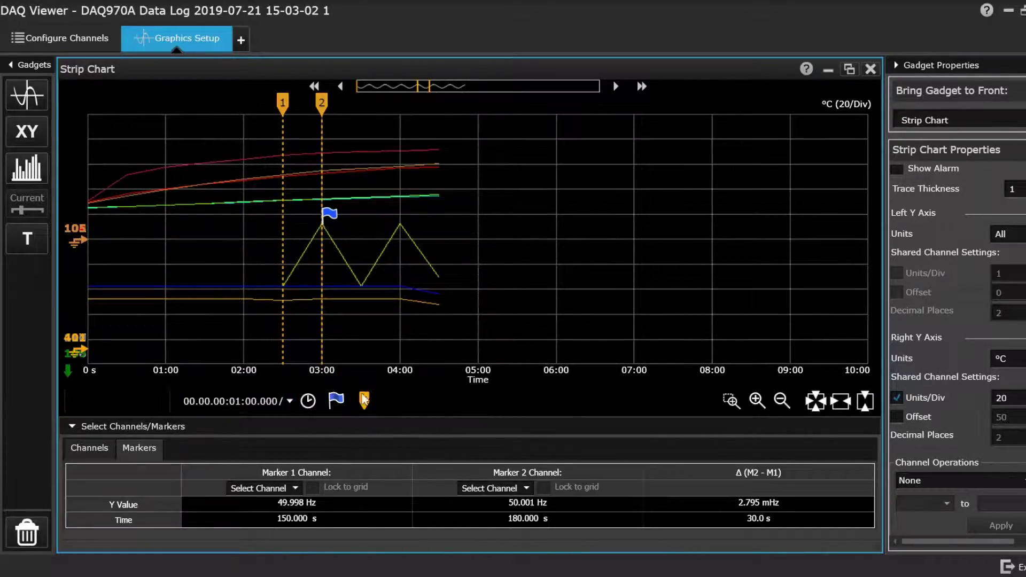
pyautogui.click(364, 393)
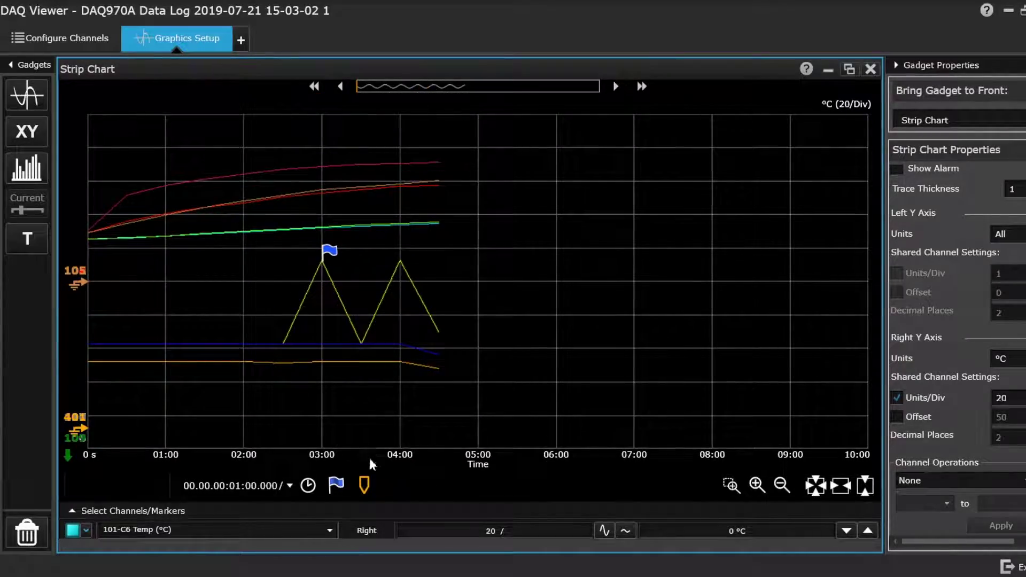
pyautogui.click(367, 483)
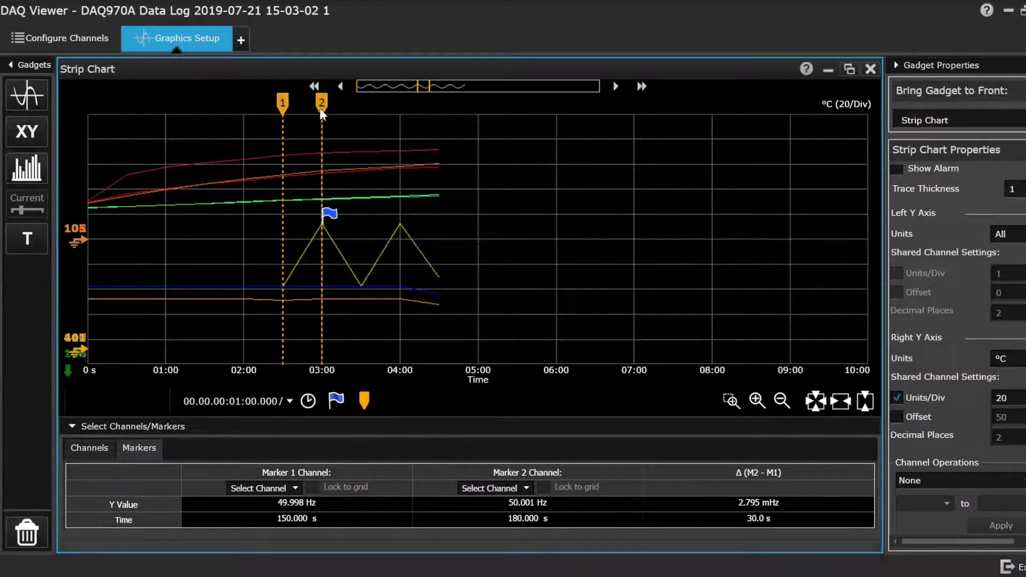
pyautogui.moveTo(320, 111)
pyautogui.mouseDown()
pyautogui.moveTo(328, 100)
pyautogui.moveTo(359, 102)
pyautogui.mouseUp()
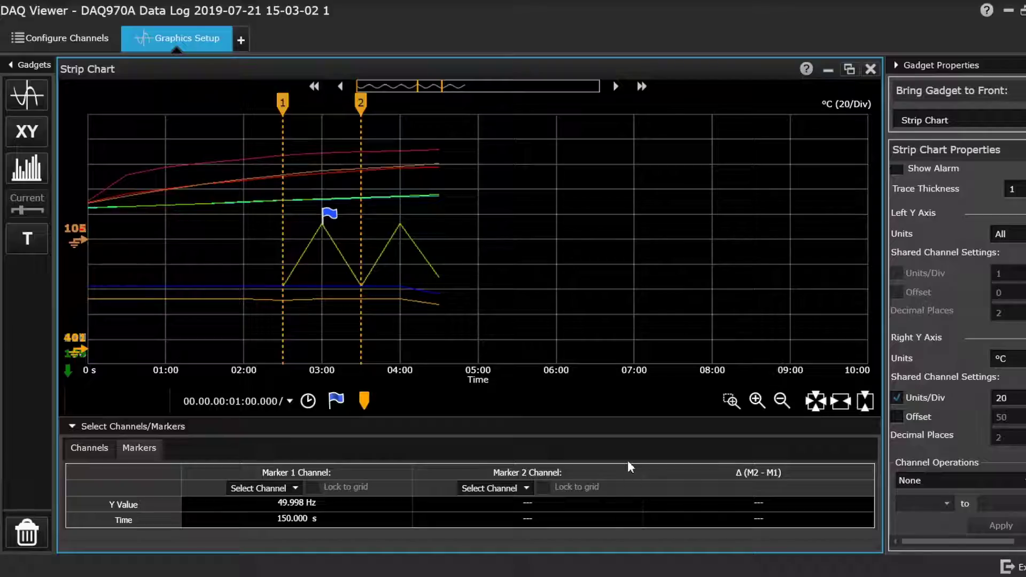
# Read marker 1 from 106-Vin (Vac) and marker 2 from 107-Vout (Vac), with marker 1 at 02:00
pyautogui.click(295, 488)
pyautogui.scroll(-2, 291, 446)
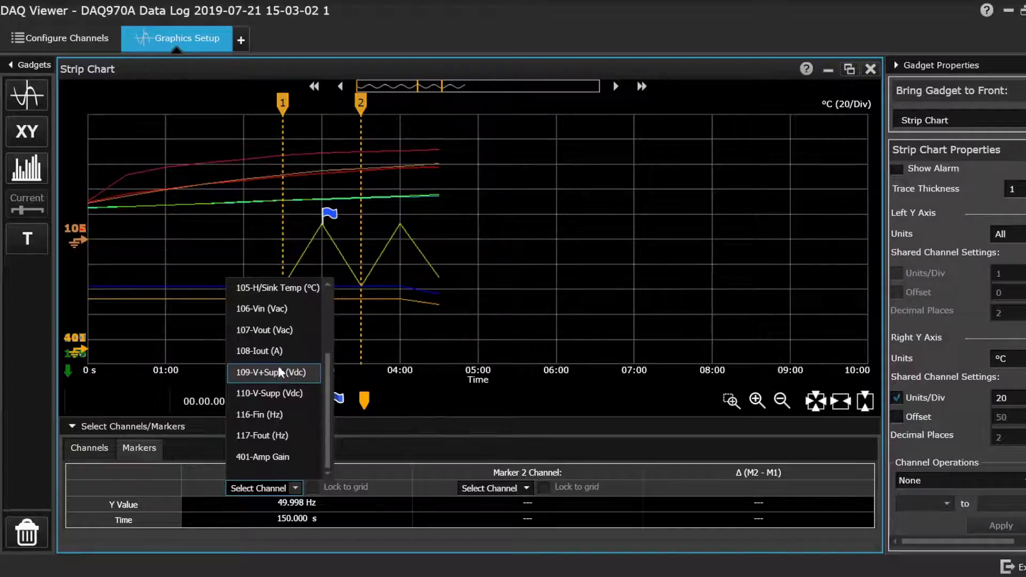
pyautogui.click(268, 303)
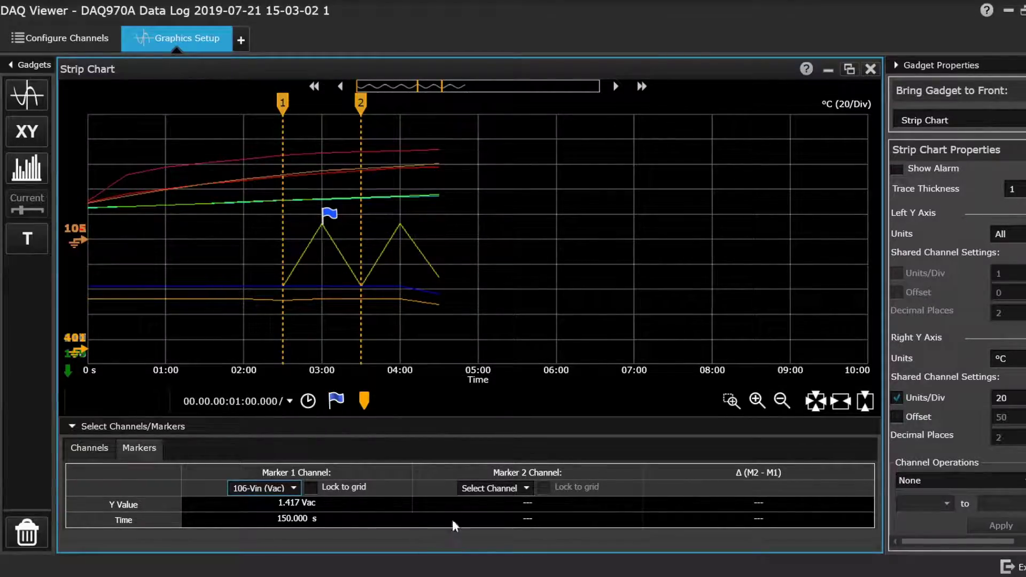
pyautogui.click(525, 488)
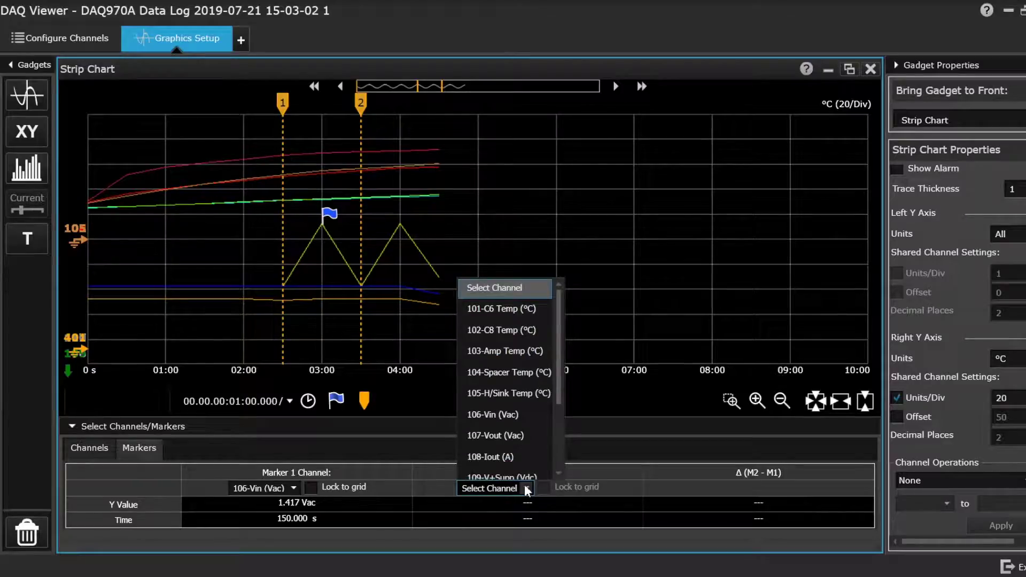
pyautogui.scroll(-1, 515, 396)
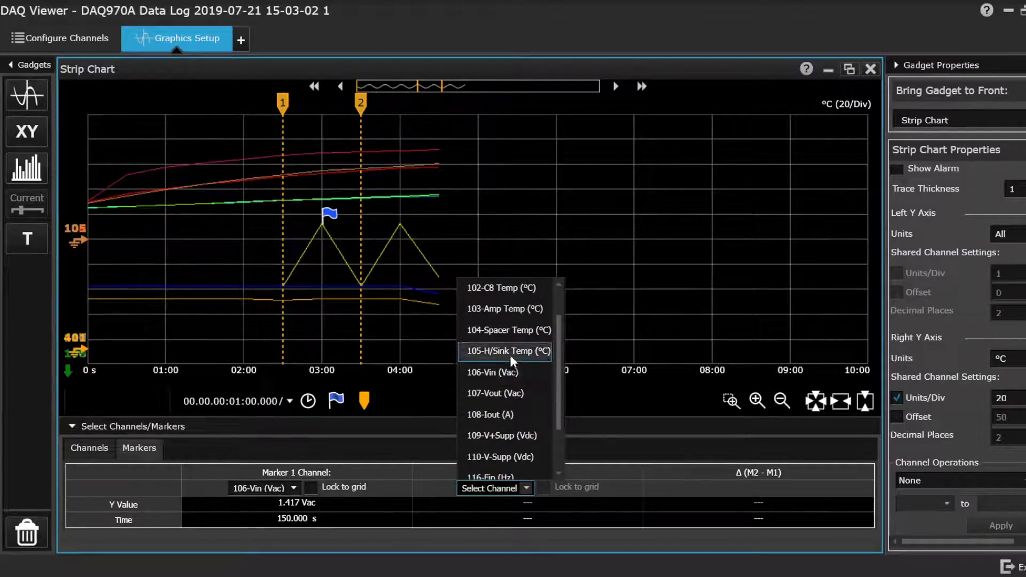
pyautogui.click(508, 394)
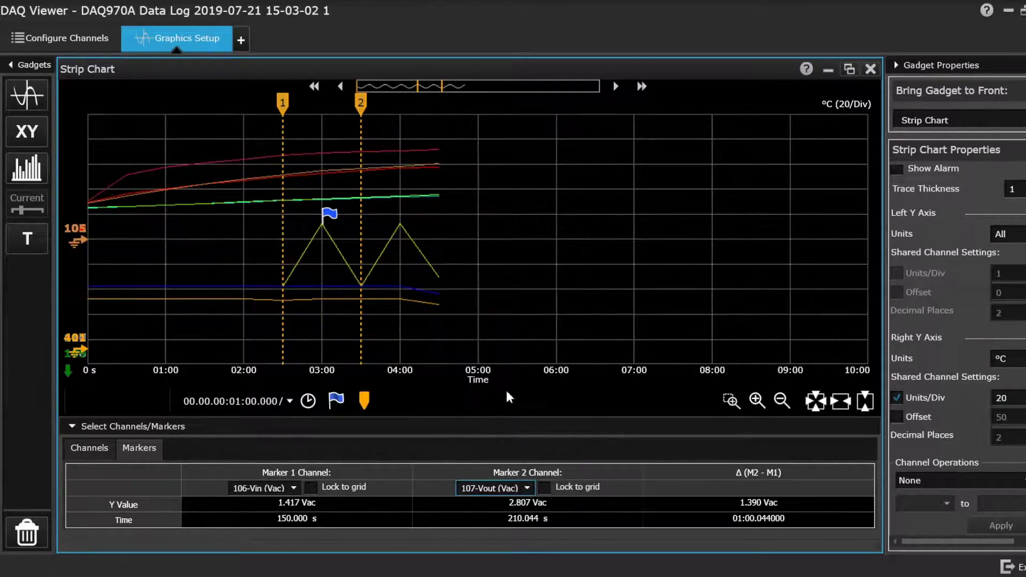
pyautogui.click(787, 527)
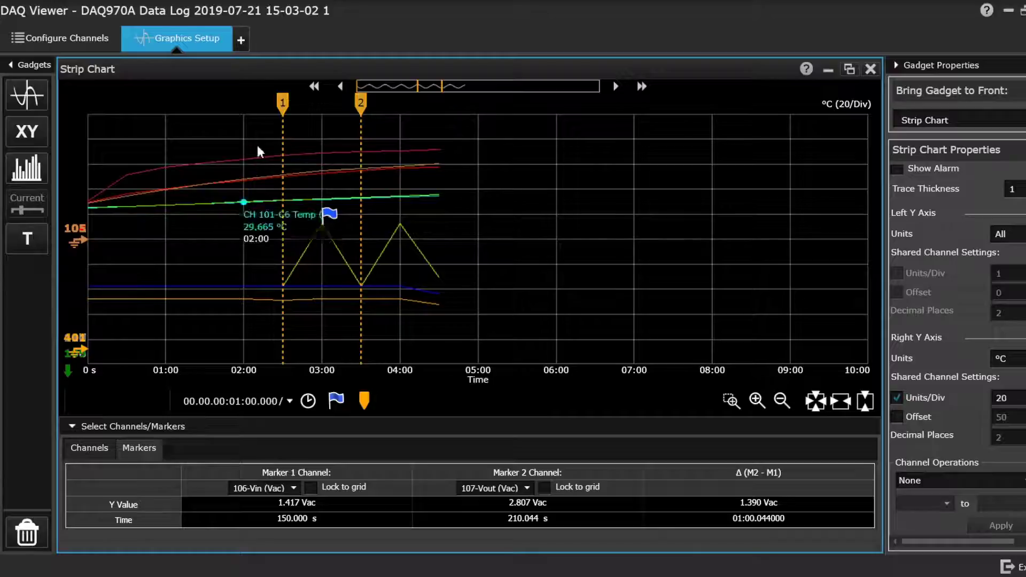
pyautogui.moveTo(285, 106); pyautogui.dragTo(204, 109)
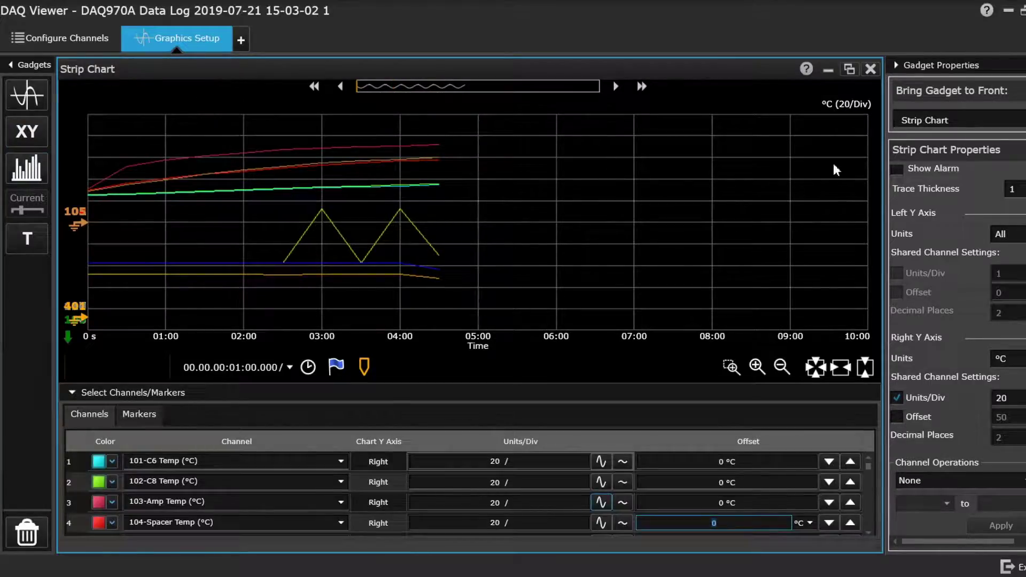
# Add an X-Y chart gadget, enlarge it to fill the workspace, and zoom it to fit
pyautogui.click(33, 132)
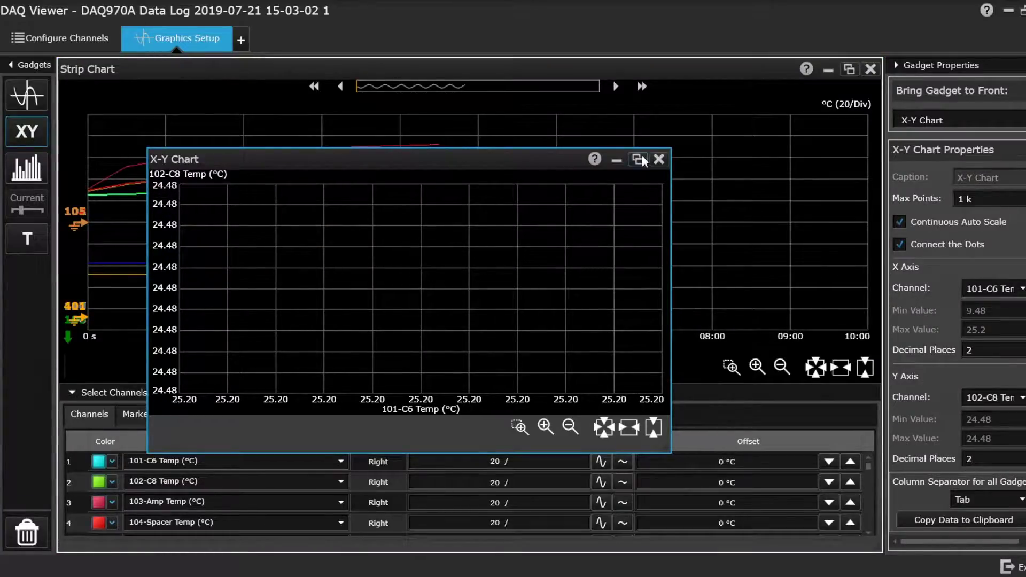
pyautogui.click(638, 159)
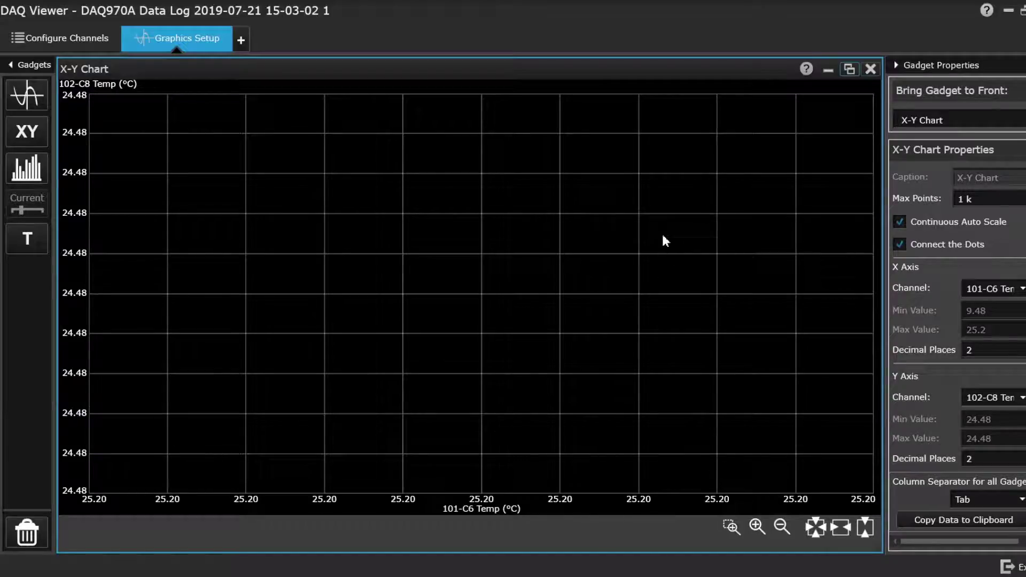
pyautogui.click(816, 528)
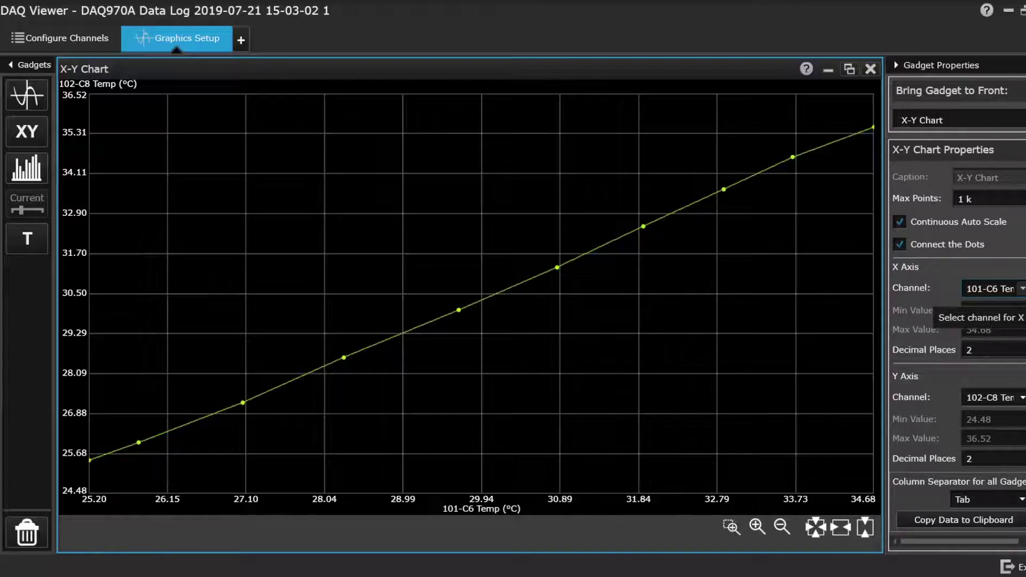
# Set the X axis to 109-V+Supp (Vdc) and the Y axis to 110-V-Supp (Vdc), then rescale to fit
pyautogui.click(982, 287)
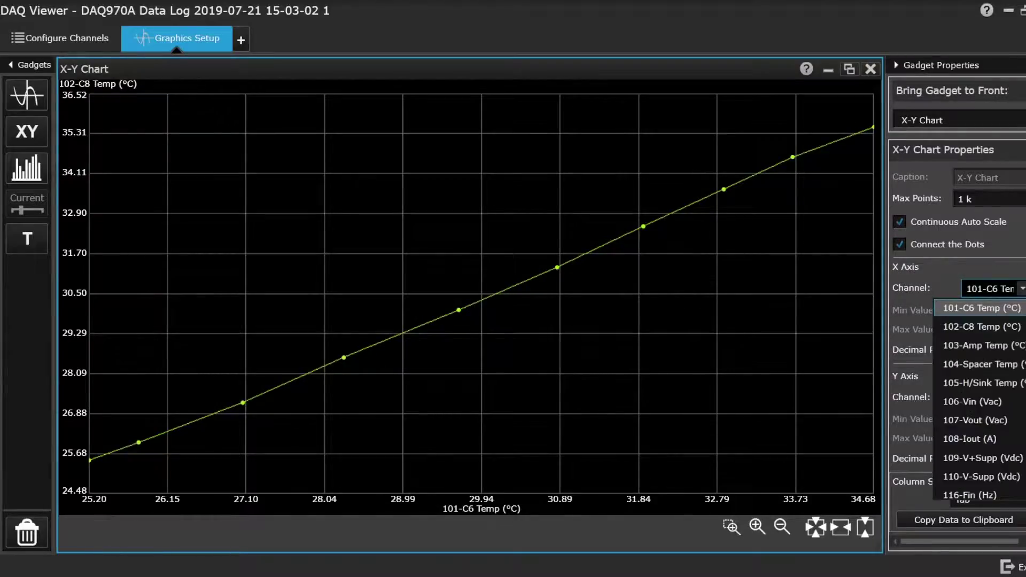
pyautogui.click(974, 402)
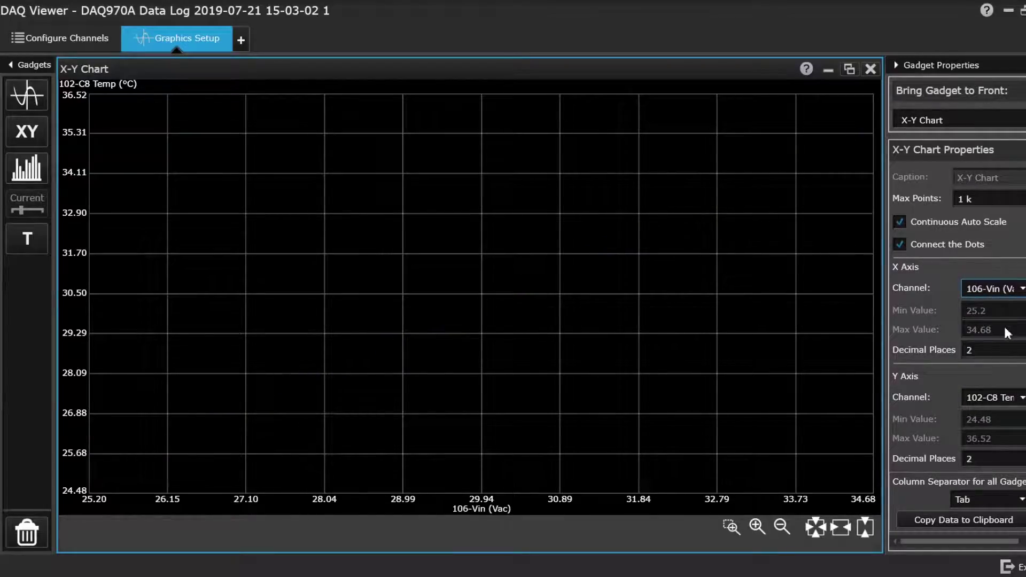
pyautogui.click(1020, 289)
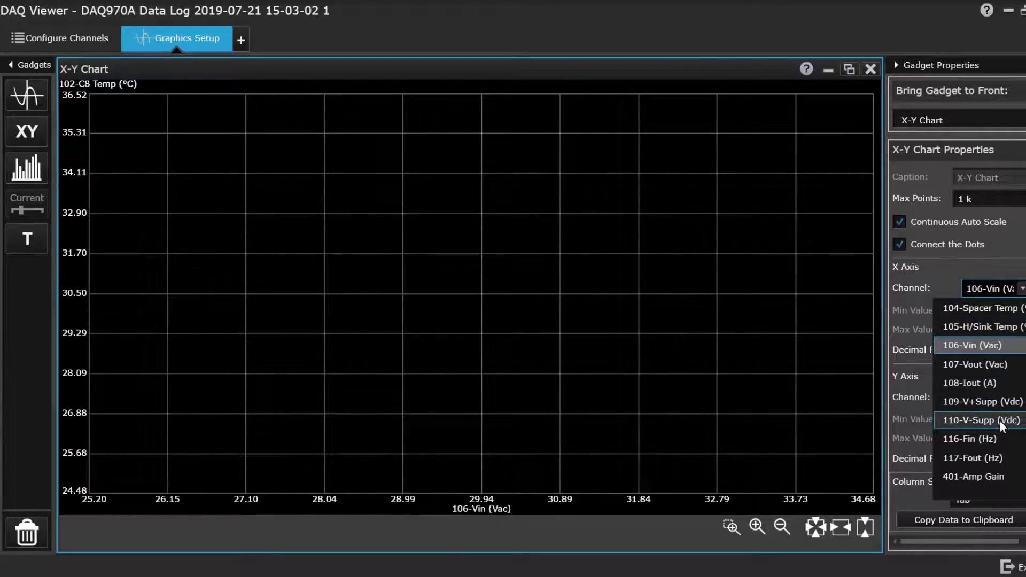
pyautogui.click(998, 403)
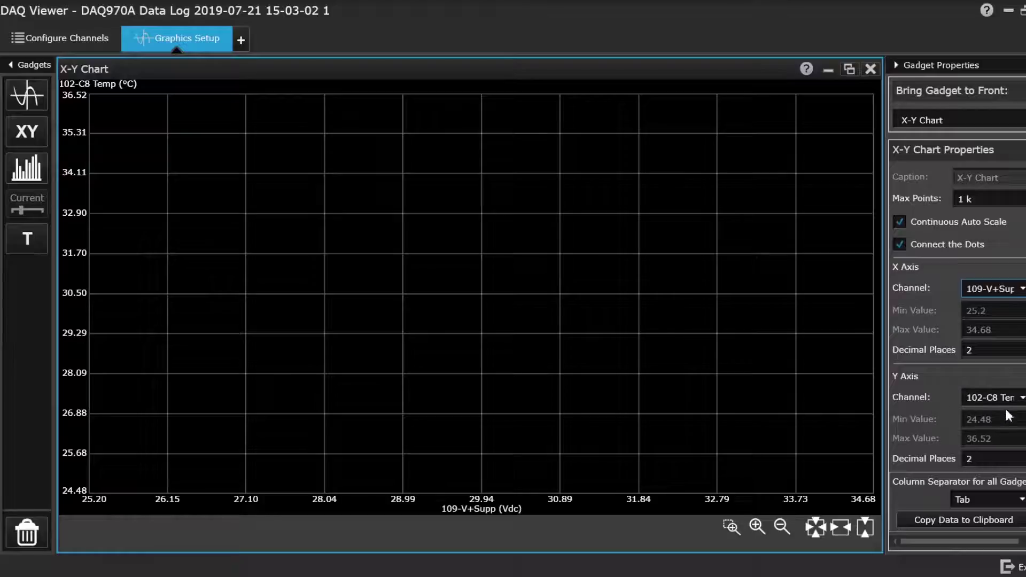
pyautogui.click(1009, 398)
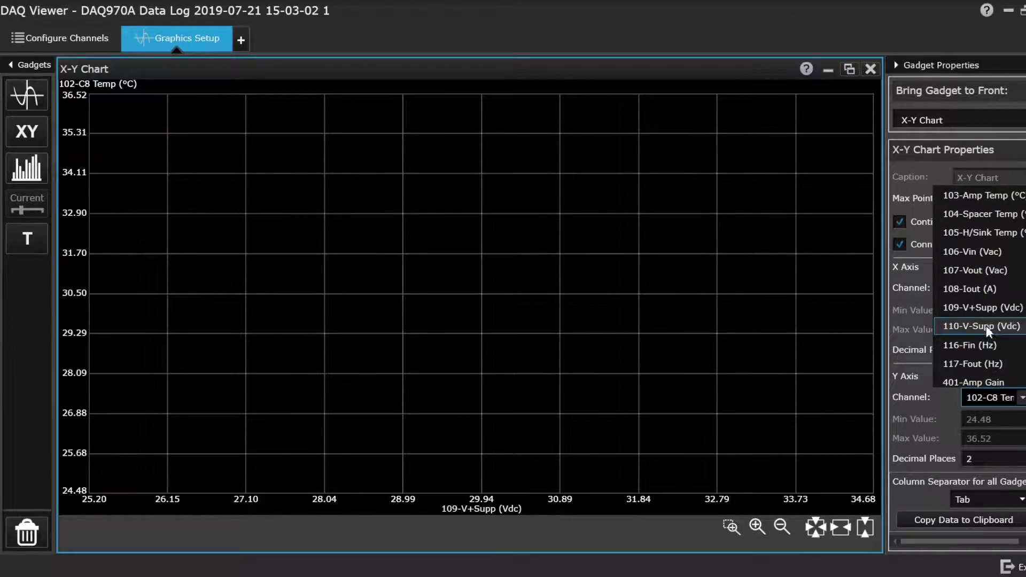
pyautogui.click(986, 326)
pyautogui.click(815, 529)
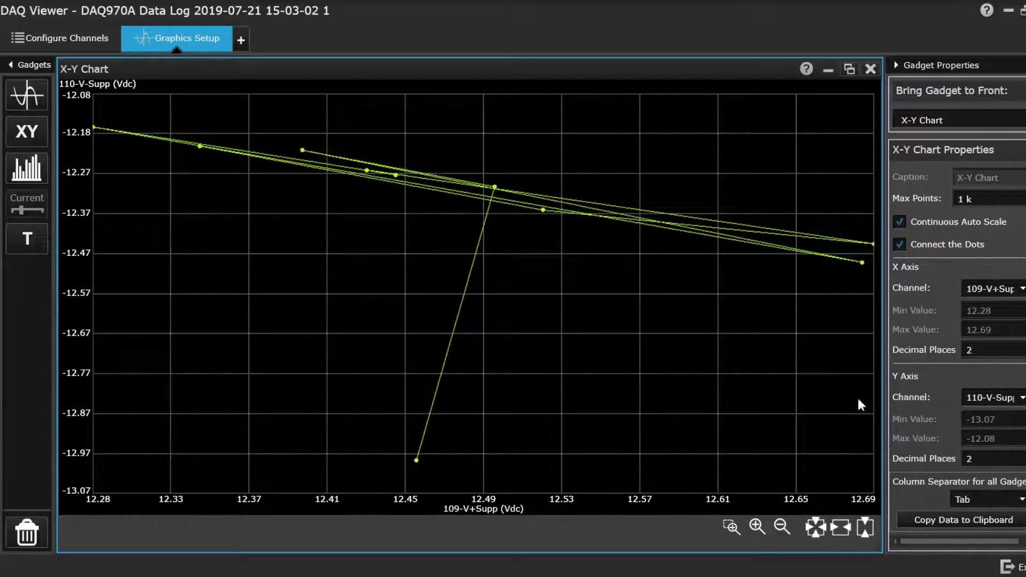
# Bring the Strip Chart to the front and drop a Histogram gadget onto the display
pyautogui.click(922, 120)
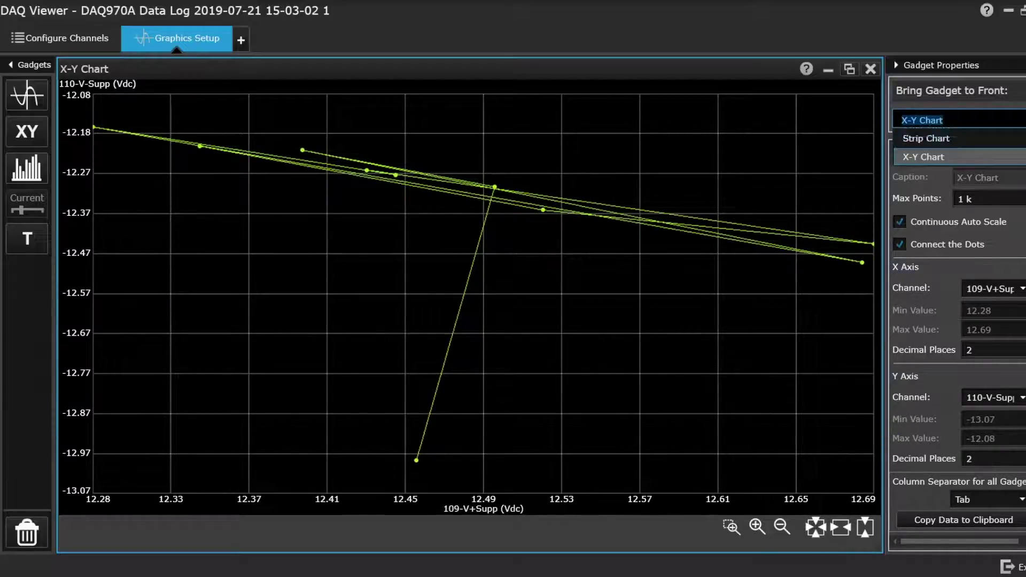
pyautogui.click(915, 134)
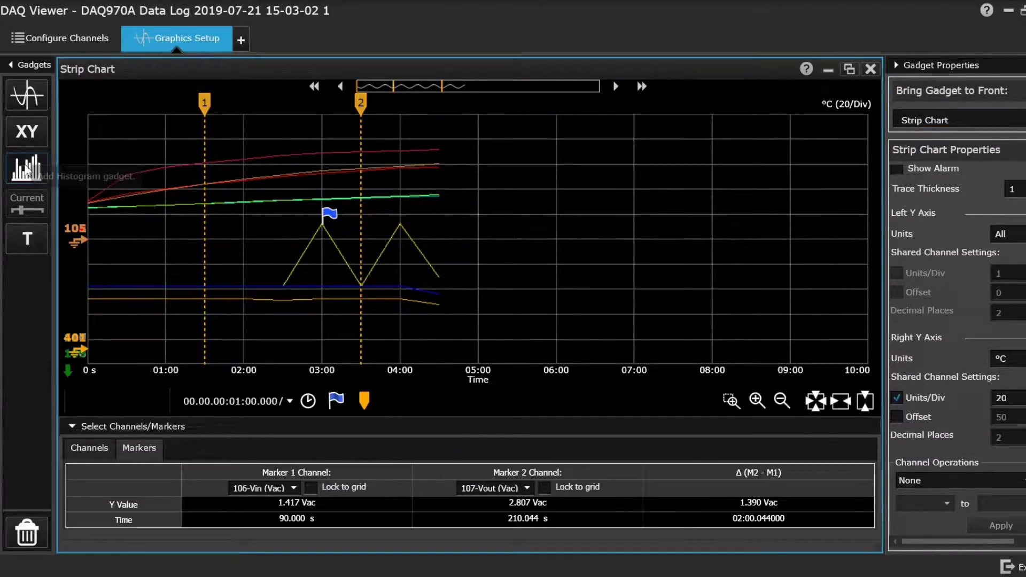
pyautogui.moveTo(27, 168); pyautogui.dragTo(342, 205)
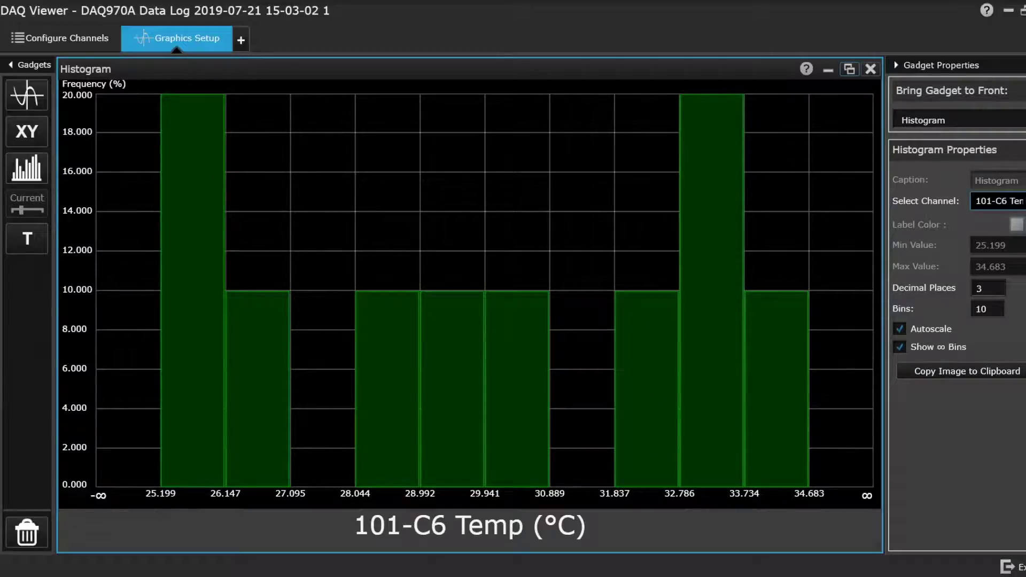
# Select 401-Amp Gain as the histogram's channel
pyautogui.click(995, 201)
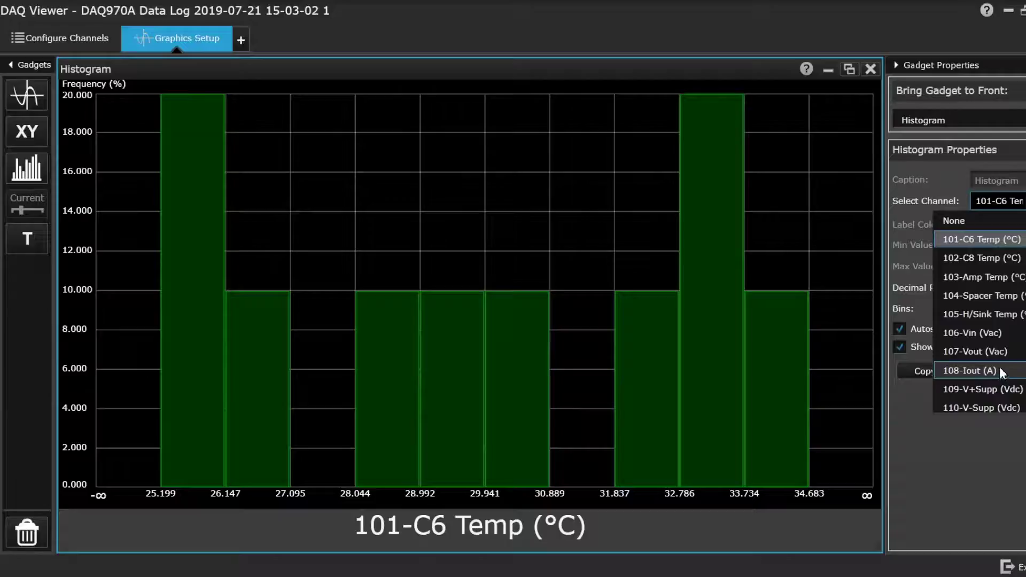
pyautogui.scroll(-1, 995, 401)
pyautogui.scroll(2, 994, 402)
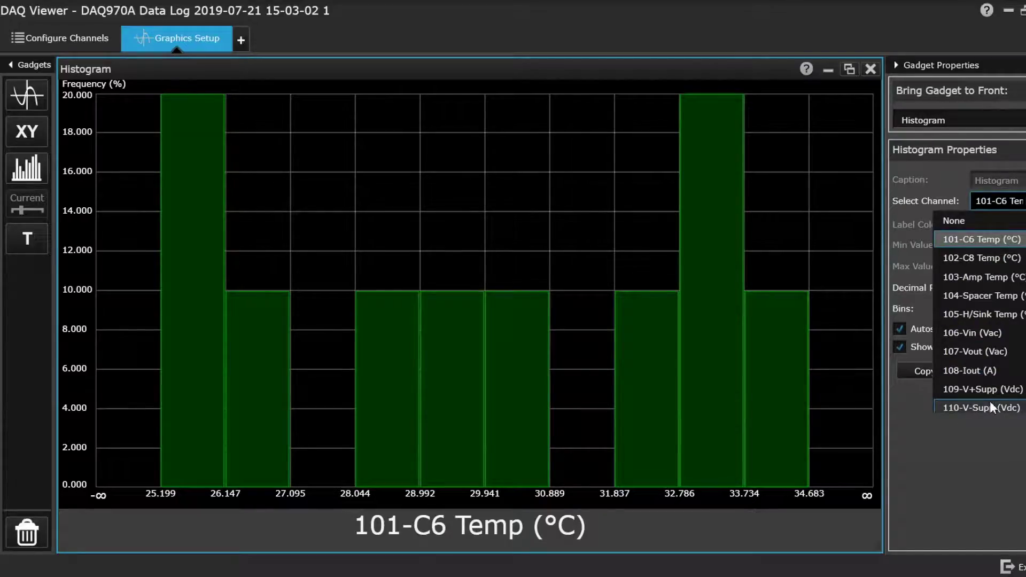
pyautogui.scroll(-4, 990, 401)
pyautogui.click(974, 390)
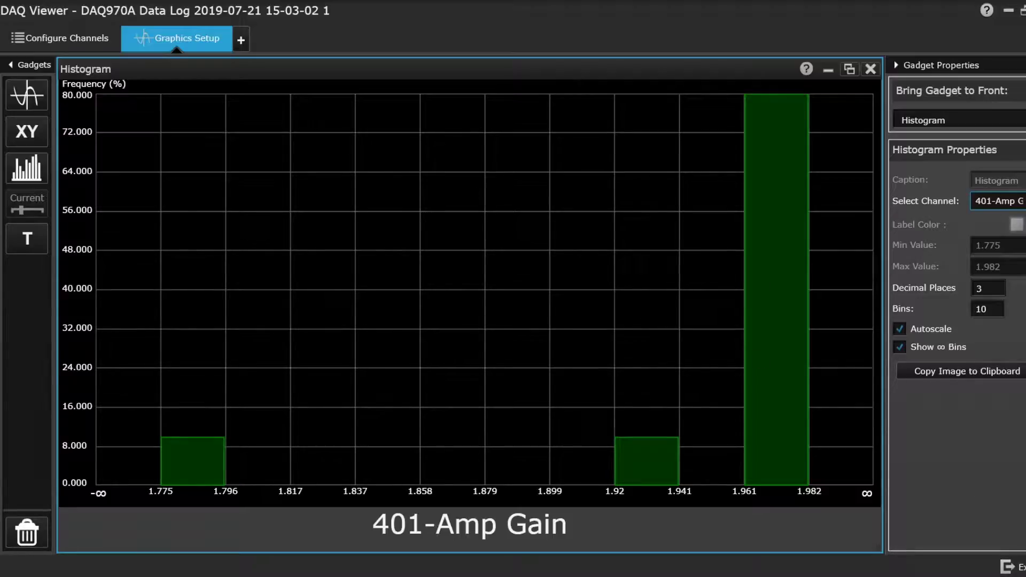
# Export a PNG screenshot of the histogram with the file name AmpGain
pyautogui.click(1007, 567)
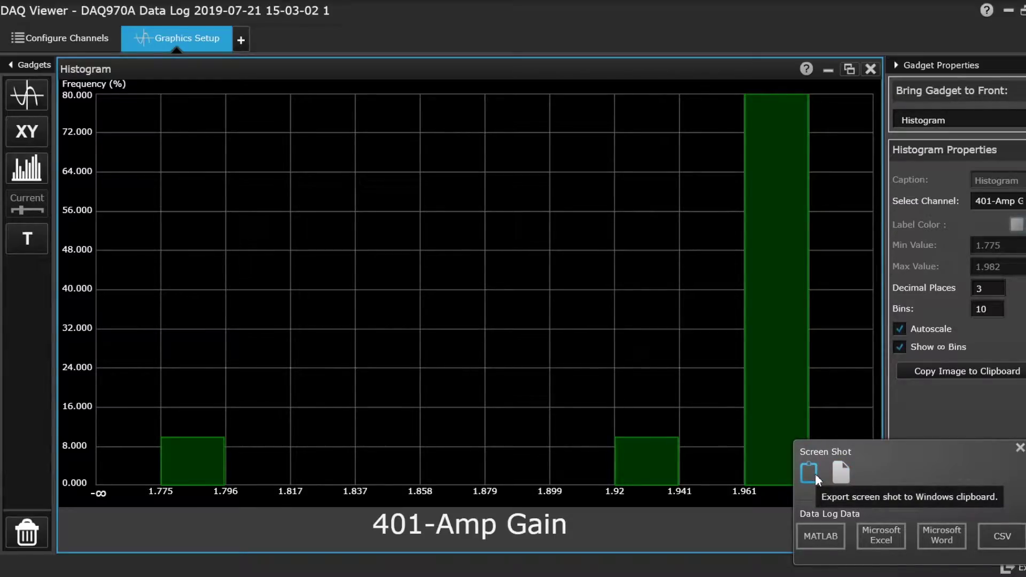
pyautogui.click(841, 473)
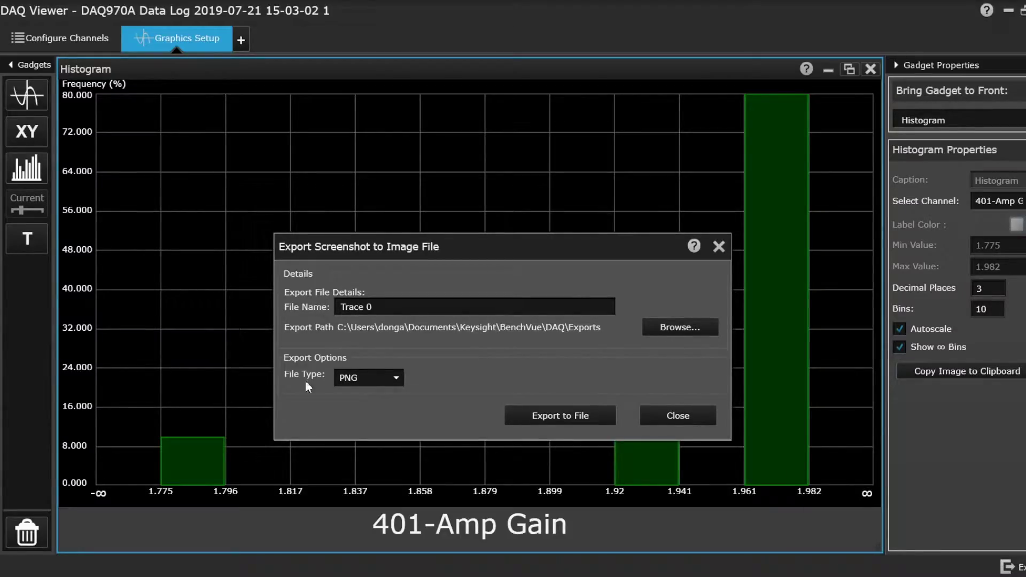
pyautogui.click(394, 379)
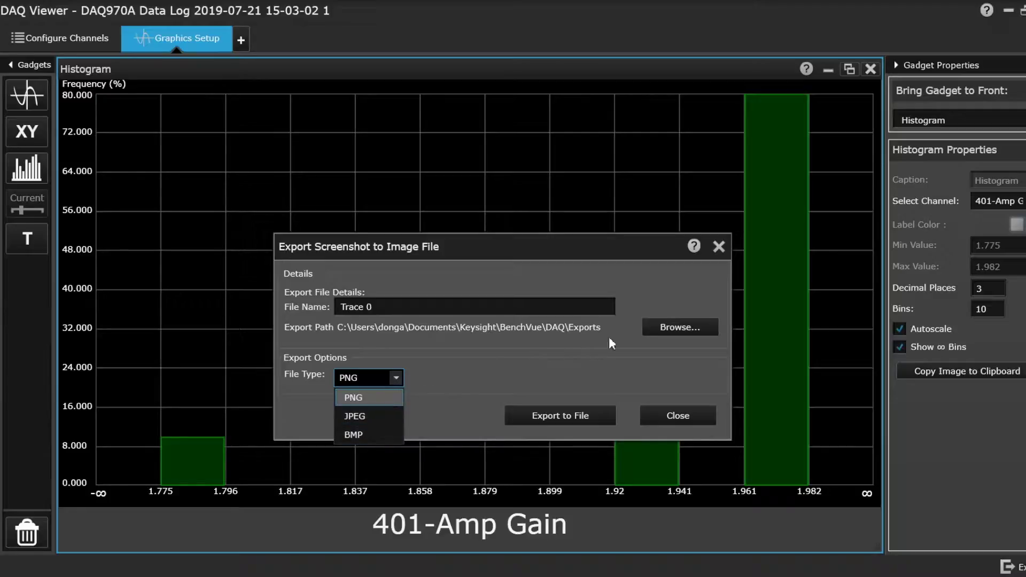
pyautogui.click(665, 328)
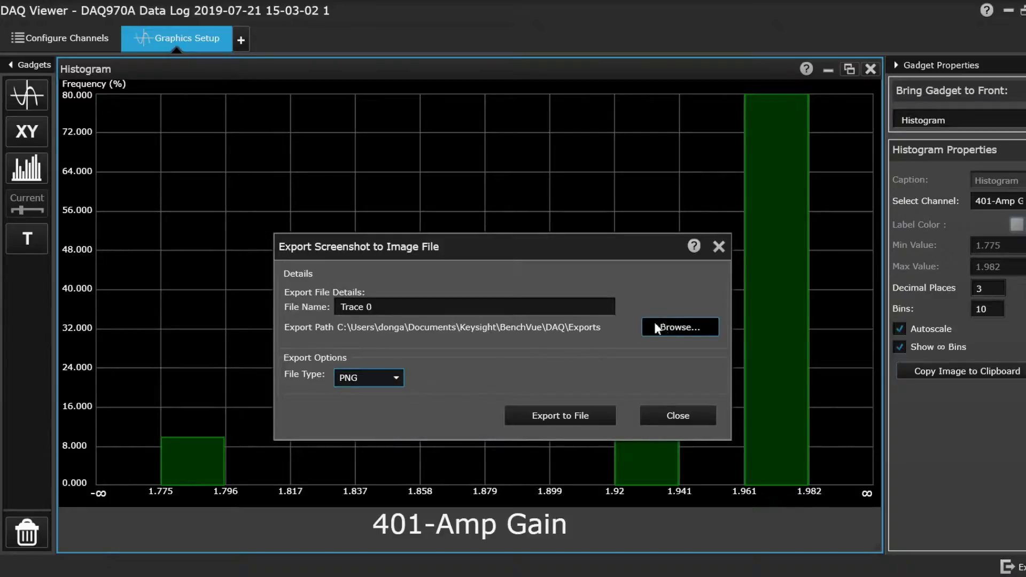
pyautogui.click(569, 310)
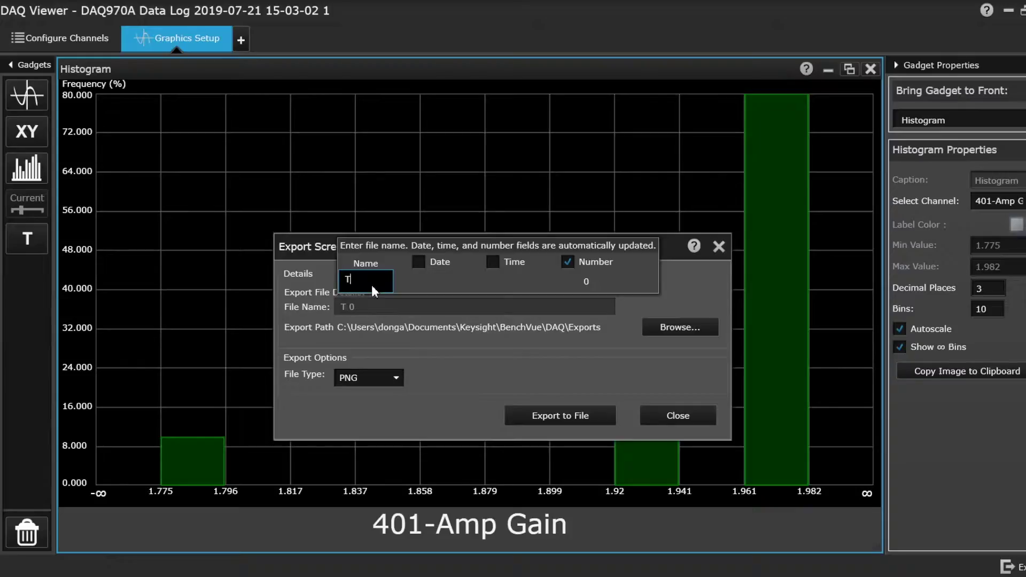
pyautogui.press('BackSpace')
pyautogui.write('AmpGain')
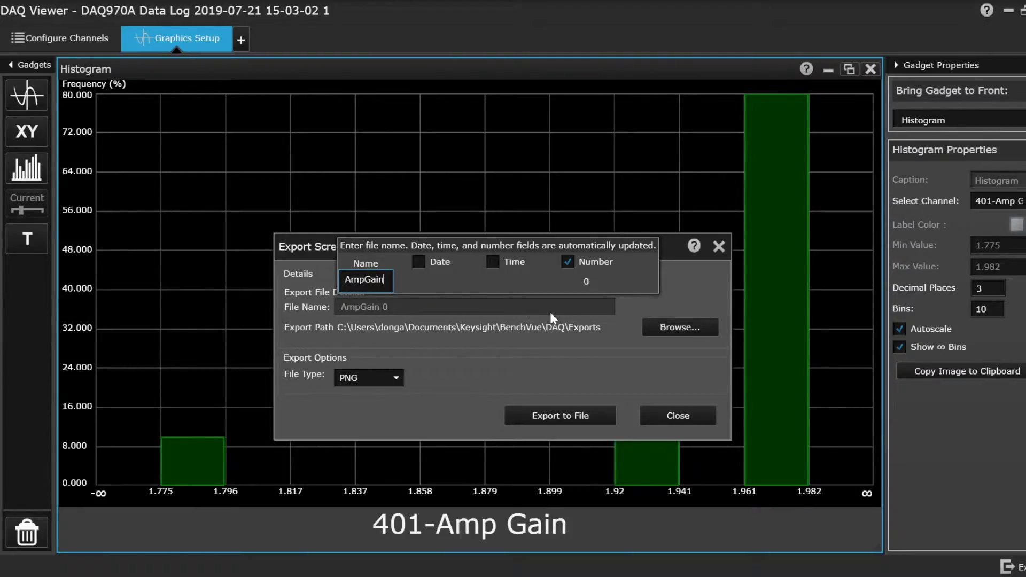
pyautogui.click(553, 418)
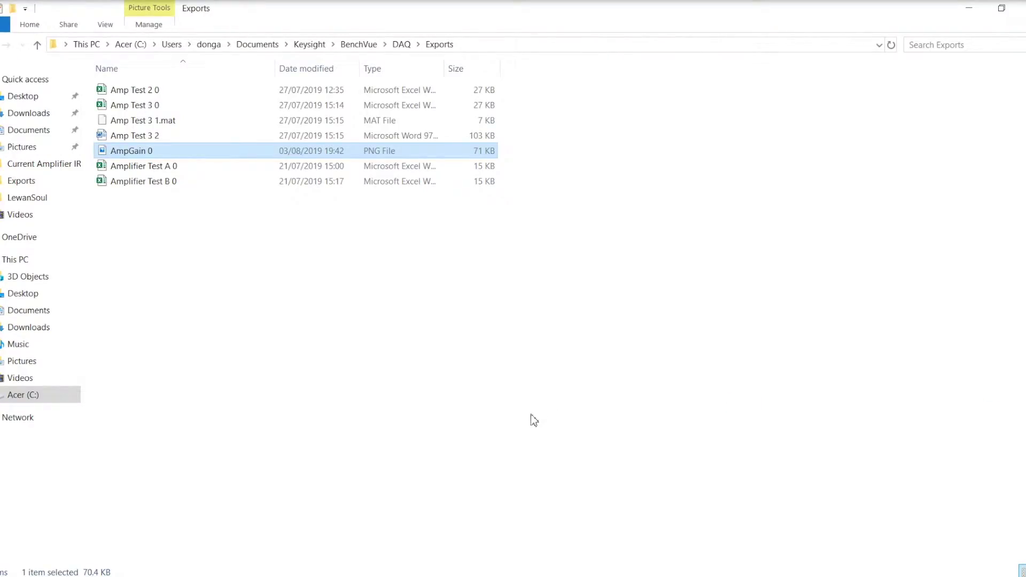
# View the exported AmpGain 0 image in Photos, then close it
pyautogui.doubleClick(148, 152)
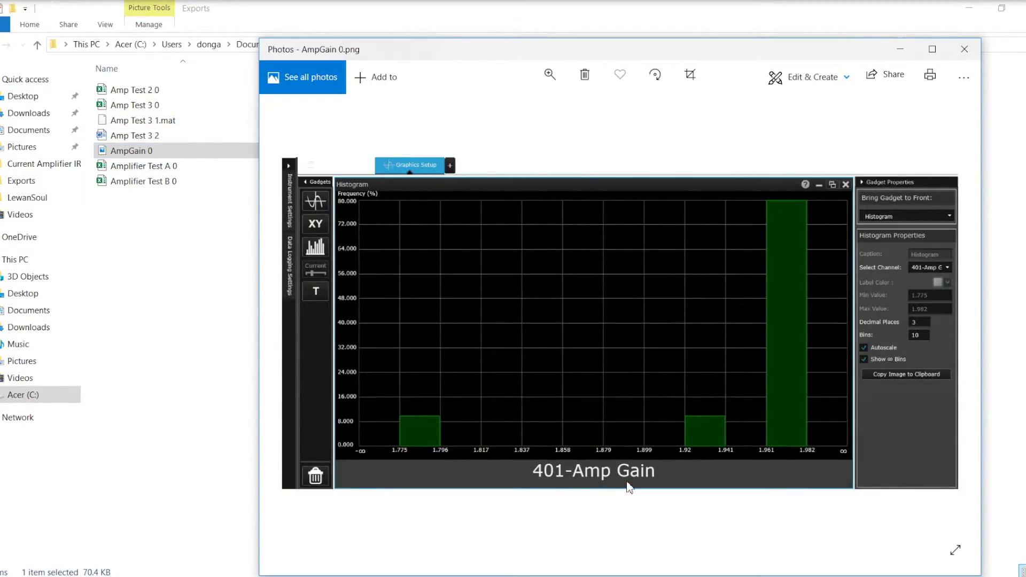
pyautogui.click(965, 50)
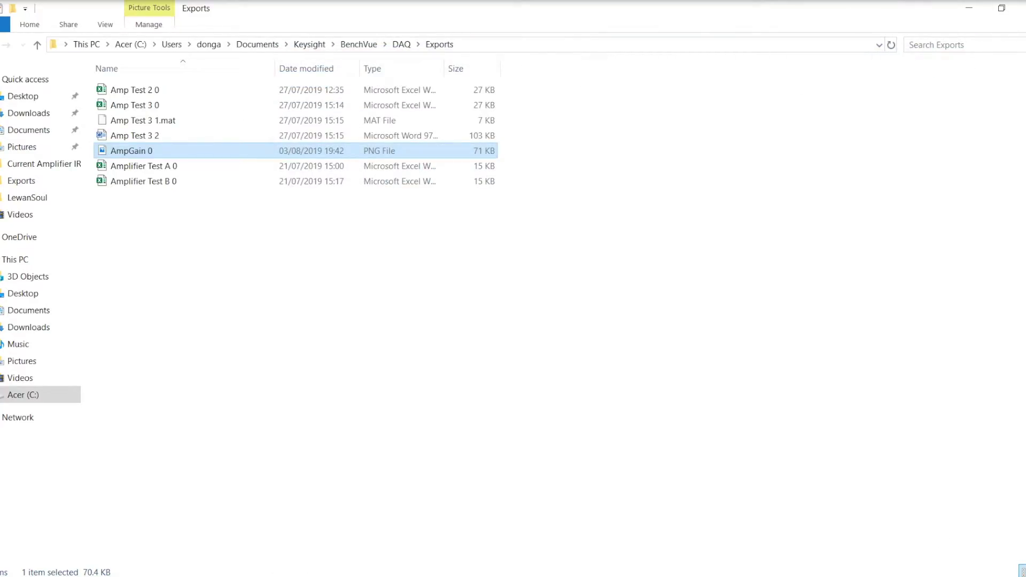
# Back in DAQ Viewer, close the Histogram and X-Y Chart gadgets and hide the strip chart markers
pyautogui.click(556, 556)
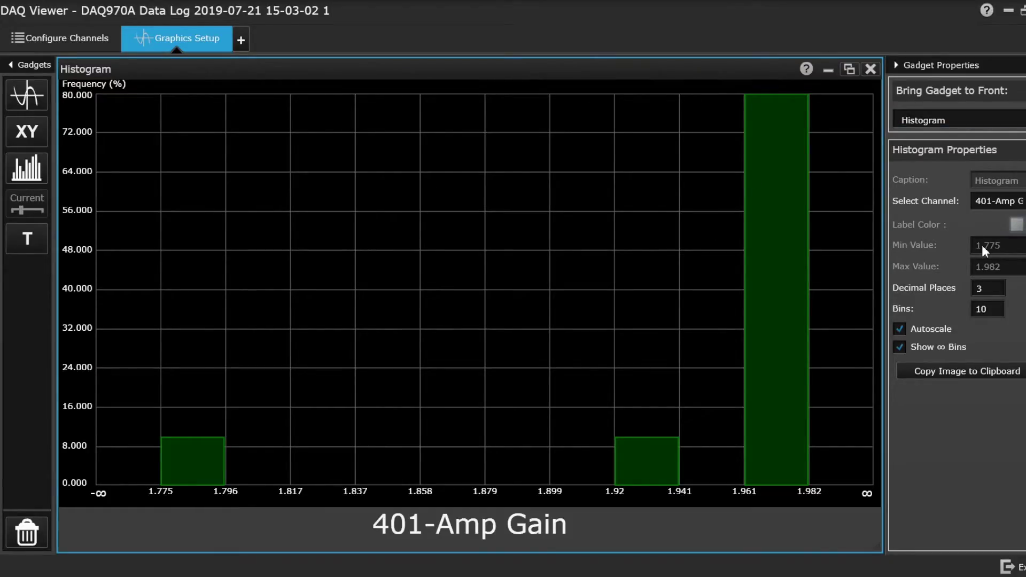
pyautogui.click(977, 289)
pyautogui.click(873, 69)
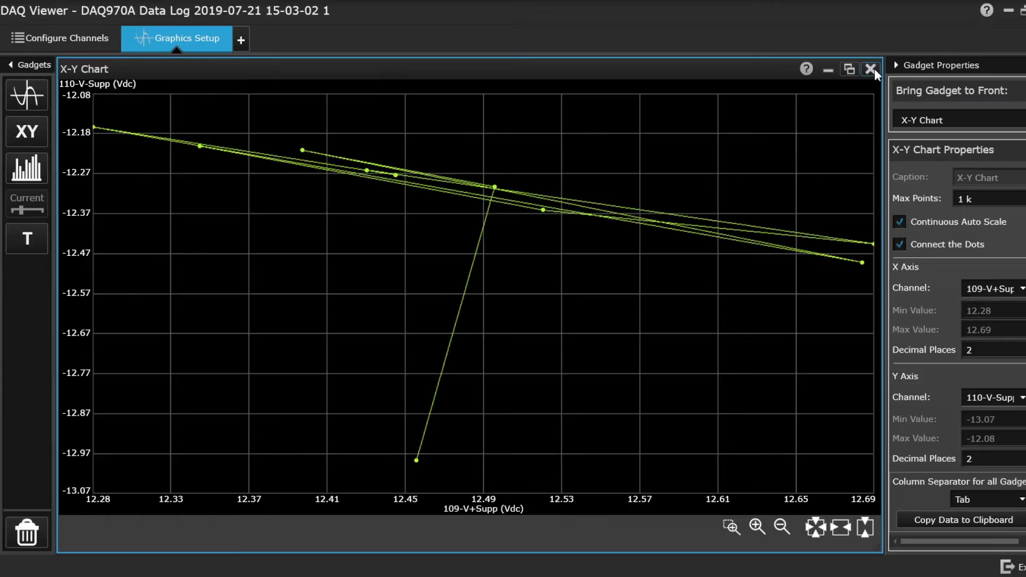
pyautogui.click(871, 69)
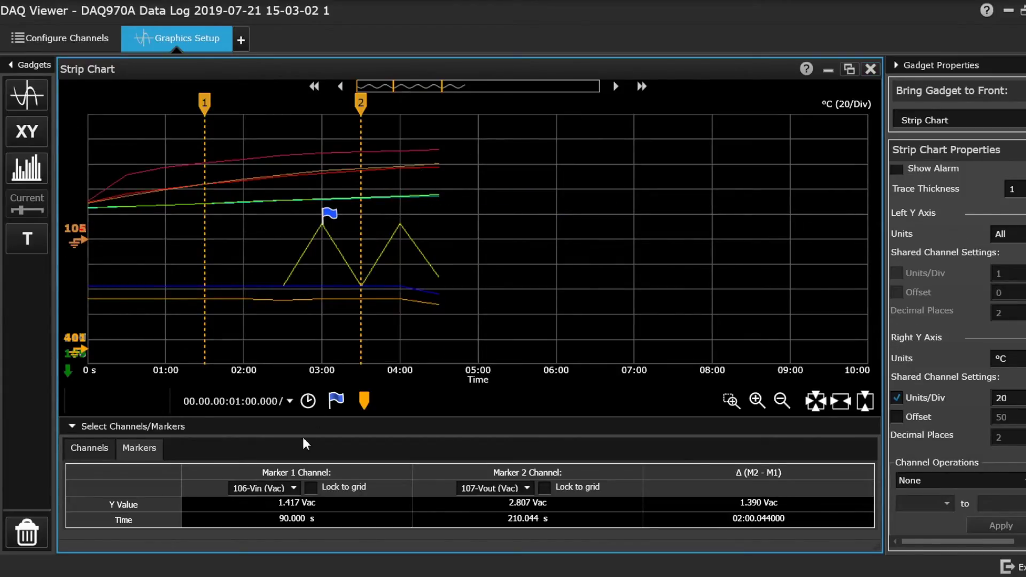
pyautogui.click(363, 400)
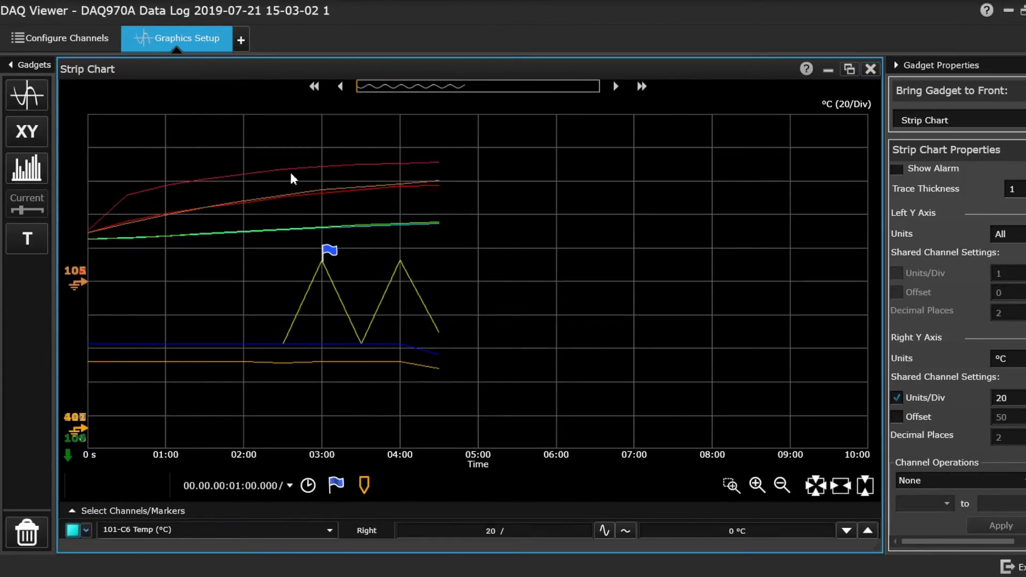